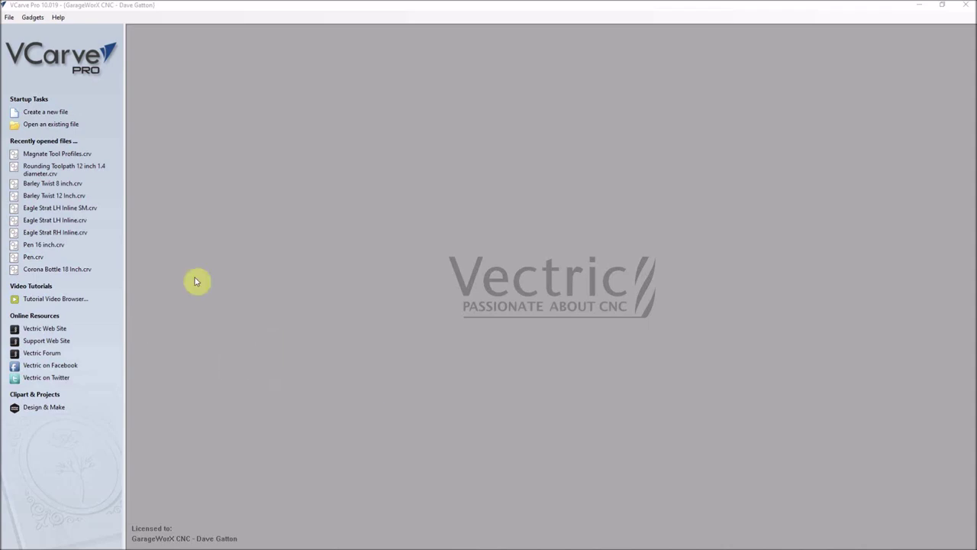
# - Open Magnate Tool Profiles.crv and zoom in on the Barley Twist profiles
pyautogui.click(34, 156)
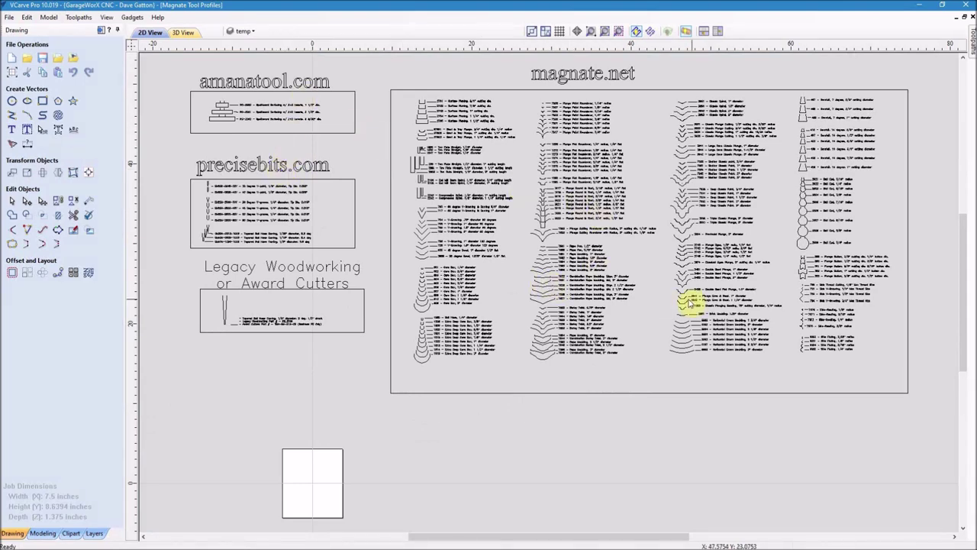
pyautogui.scroll(5, 569, 309)
pyautogui.scroll(5, 568, 317)
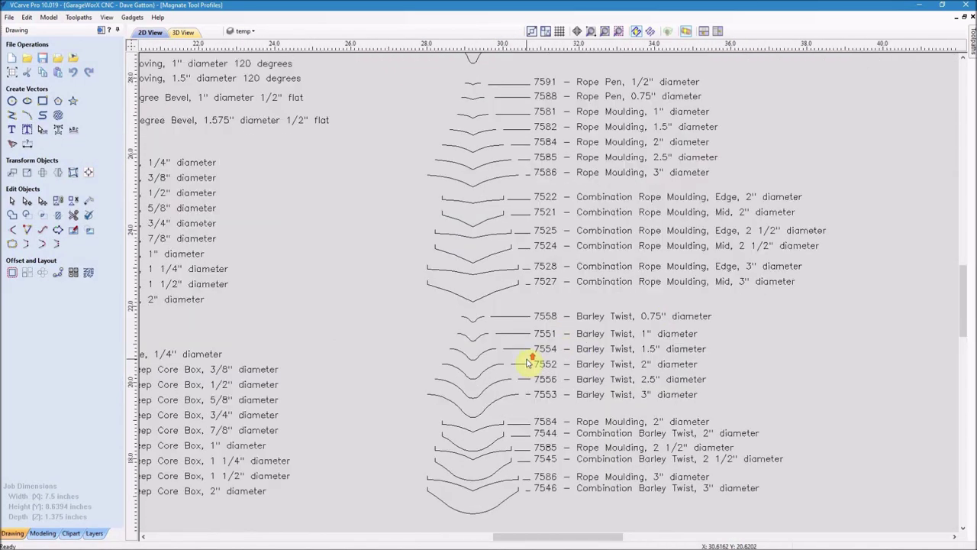
pyautogui.moveTo(568, 309); pyautogui.dragTo(628, 273, button='middle')
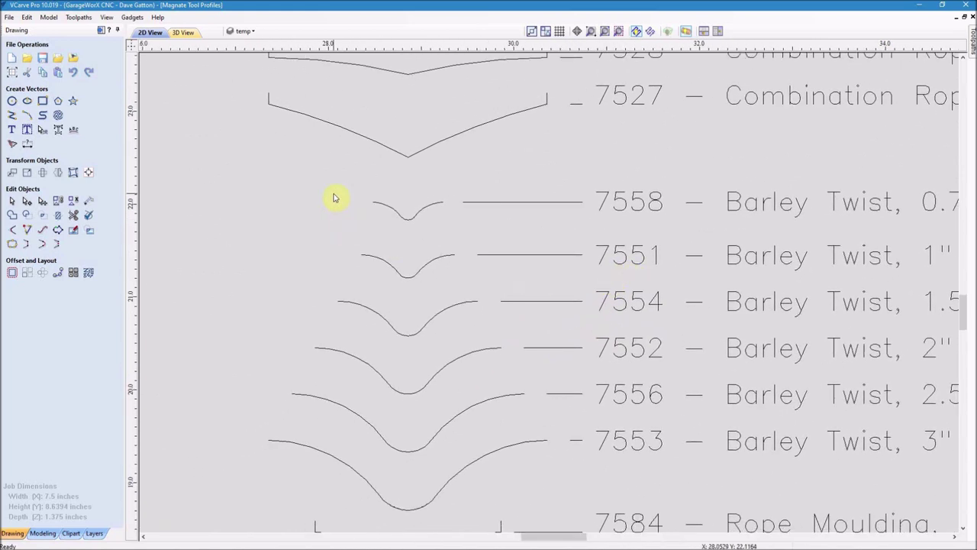
# - Copy the 7558 and 7554 Barley Twist profile curves to the clipboard
pyautogui.moveTo(345, 172); pyautogui.dragTo(451, 225)
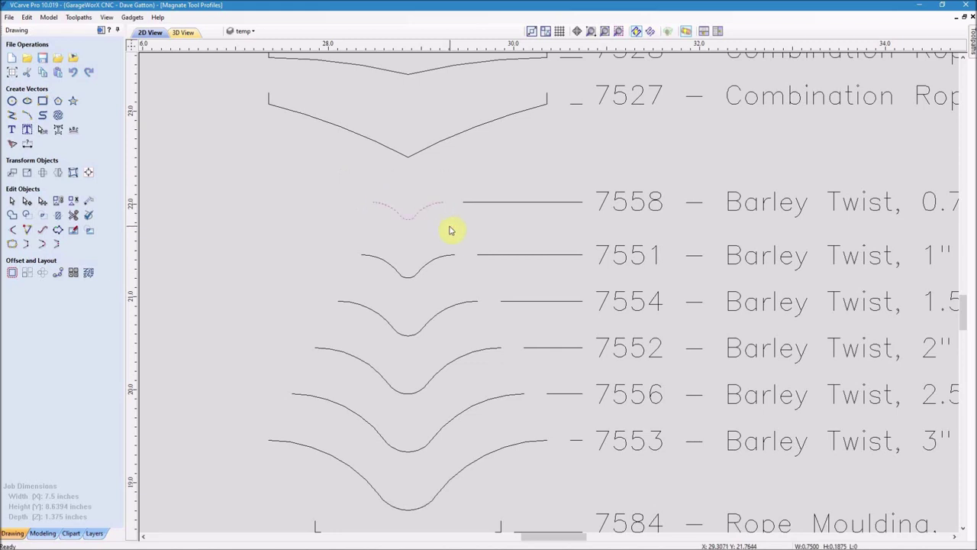
pyautogui.moveTo(310, 284); pyautogui.dragTo(490, 345)
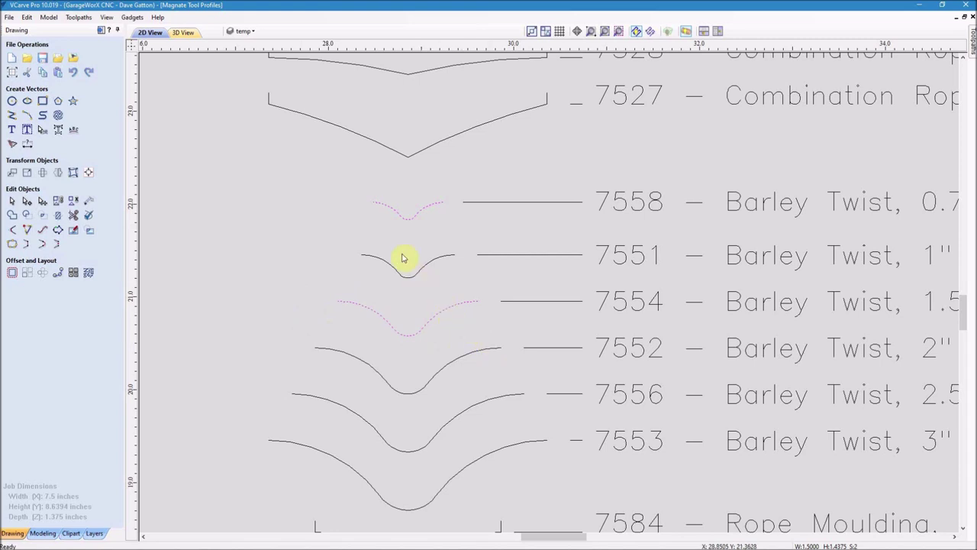
pyautogui.rightClick(405, 219)
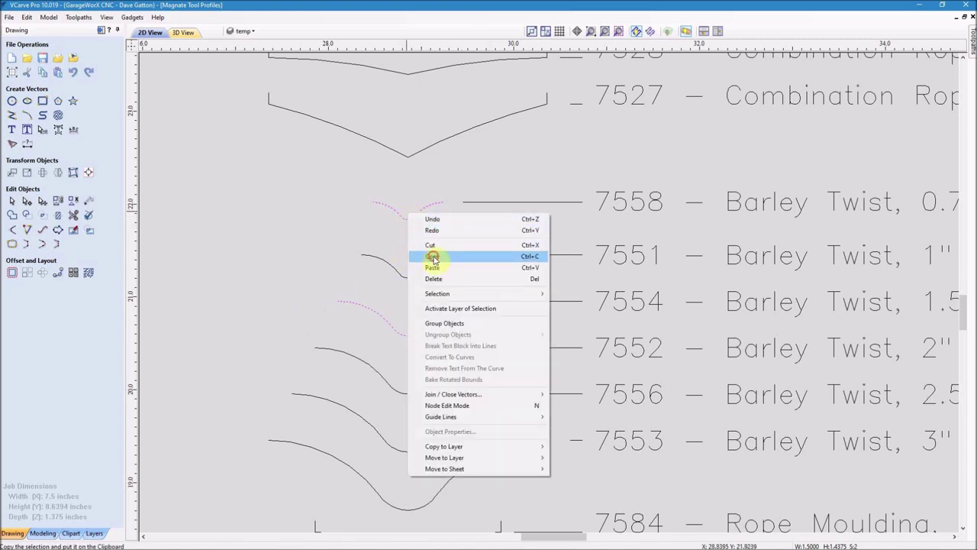
pyautogui.click(433, 258)
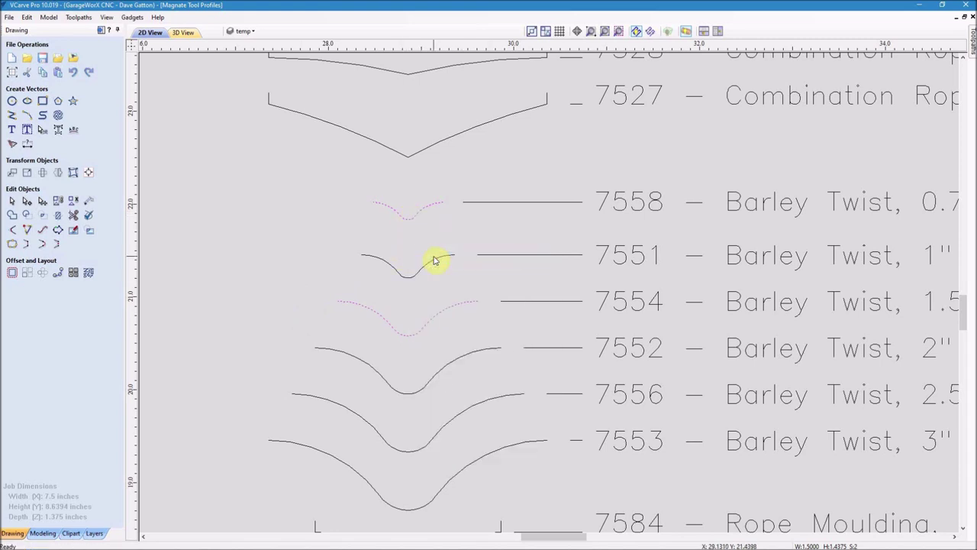
# - Start a new file, accepting the default Job Setup
pyautogui.click(10, 17)
pyautogui.click(130, 71)
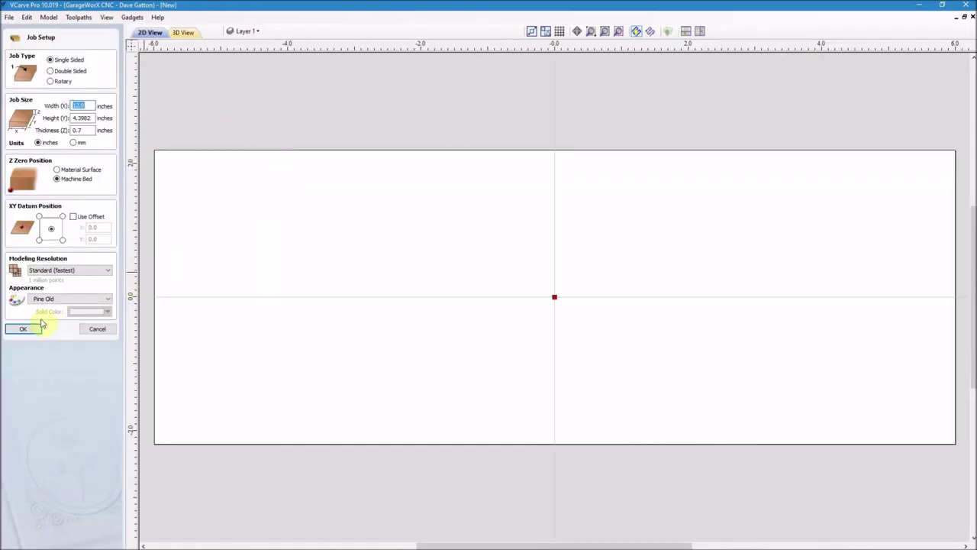
pyautogui.click(22, 329)
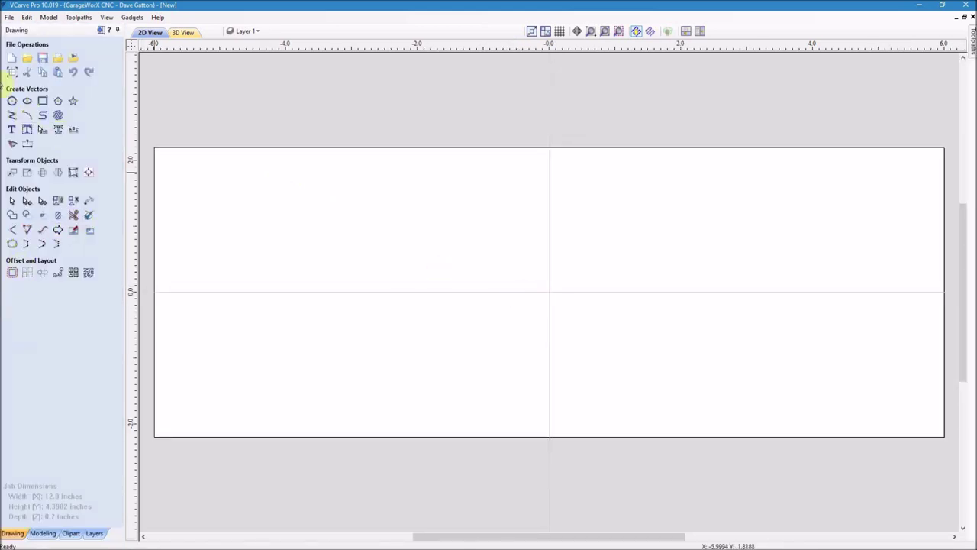
# - Paste the two Barley Twist curves and move them to the centre of the job
pyautogui.rightClick(549, 297)
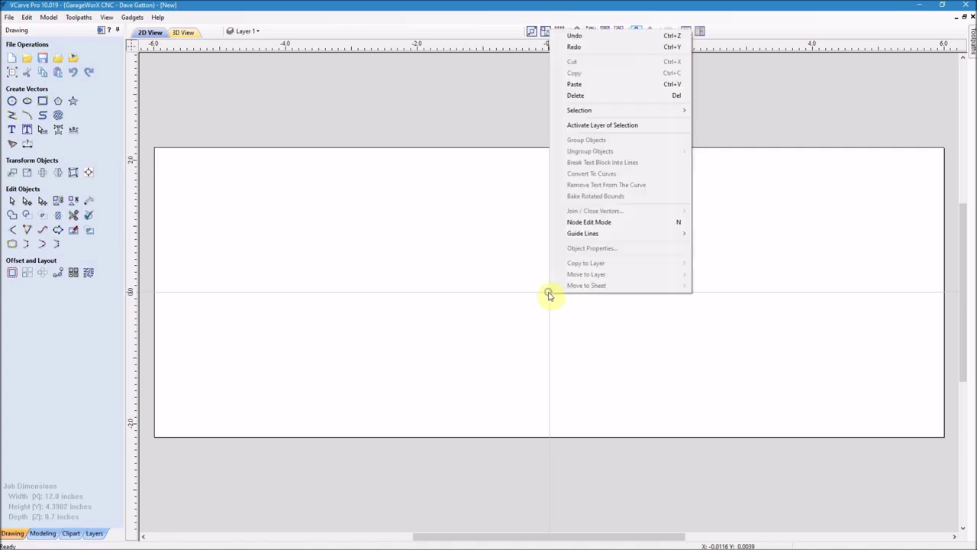
pyautogui.click(576, 84)
pyautogui.scroll(2, 637, 232)
pyautogui.scroll(-3, 637, 232)
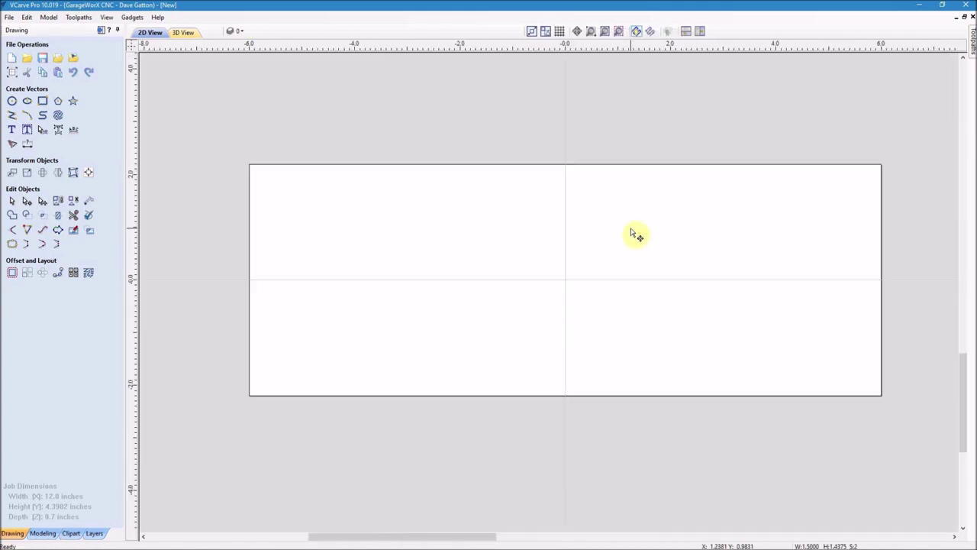
pyautogui.scroll(-6, 637, 233)
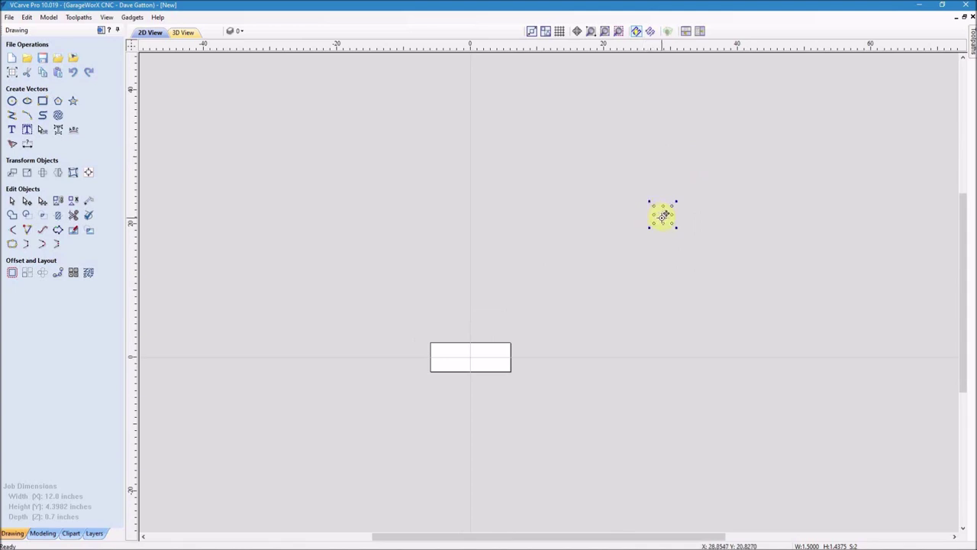
pyautogui.moveTo(663, 216); pyautogui.dragTo(476, 357)
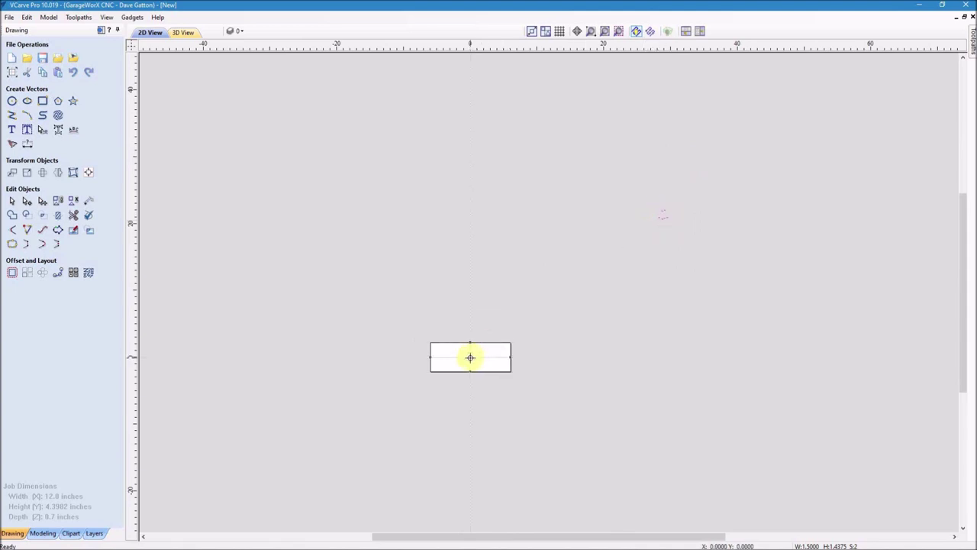
pyautogui.scroll(6, 473, 355)
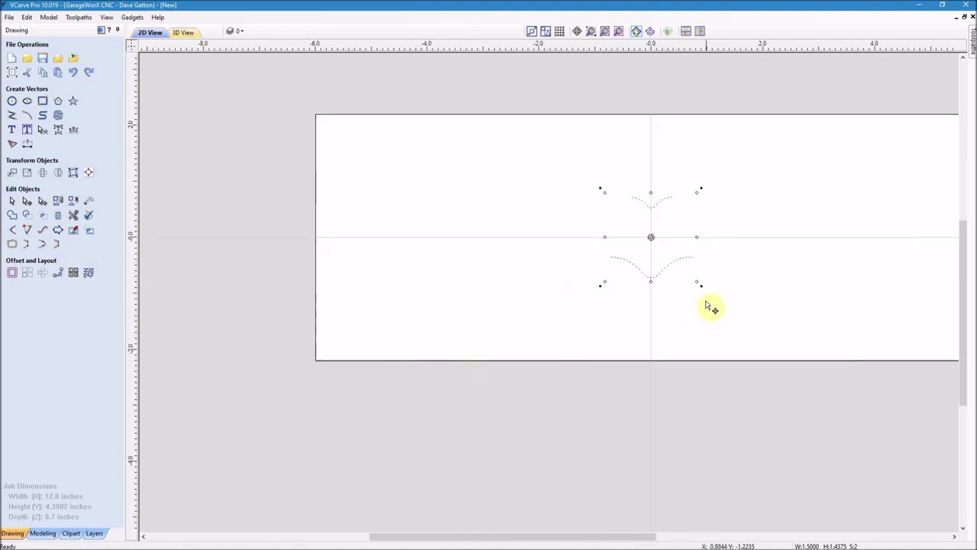
pyautogui.scroll(2, 746, 242)
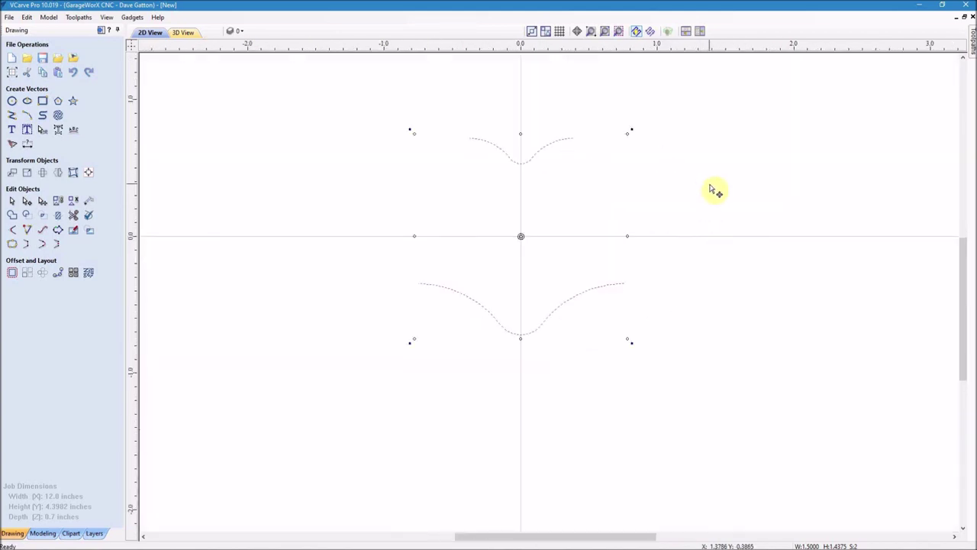
# - Draw a vertical construction line down the centre through both curves
pyautogui.click(723, 135)
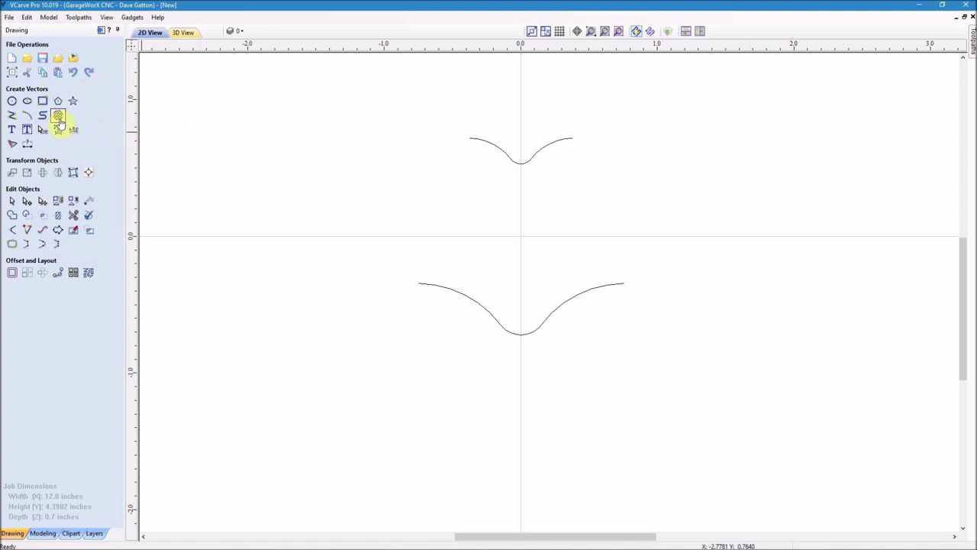
pyautogui.click(11, 114)
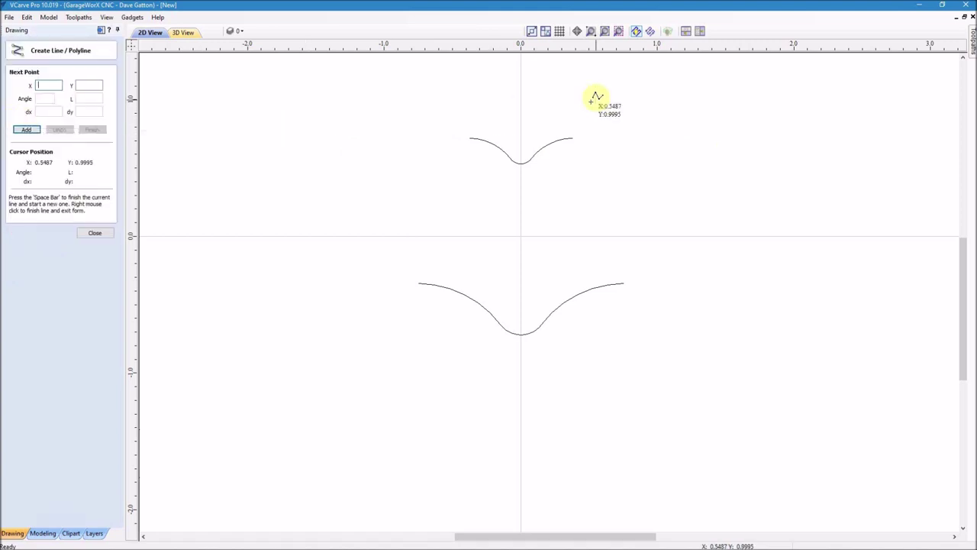
pyautogui.click(520, 77)
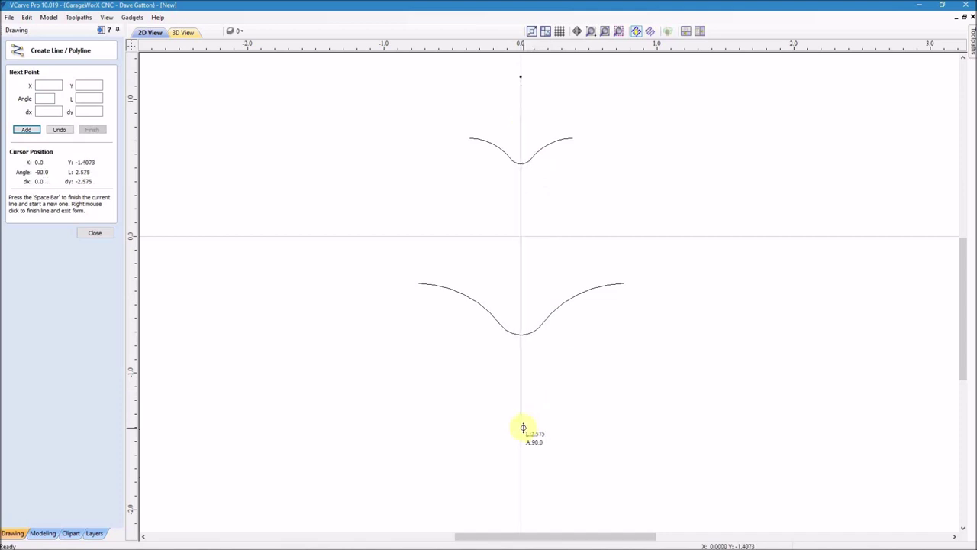
pyautogui.click(523, 427)
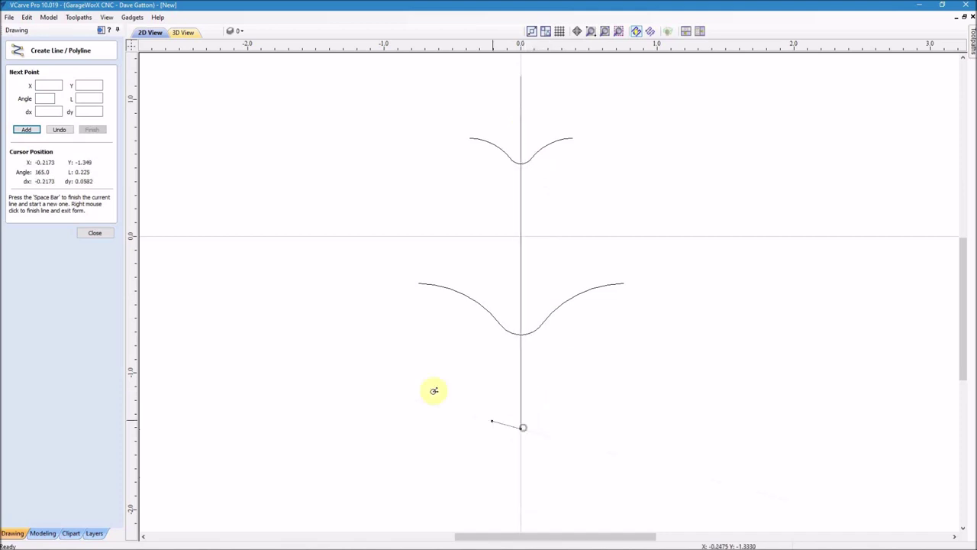
pyautogui.rightClick(330, 334)
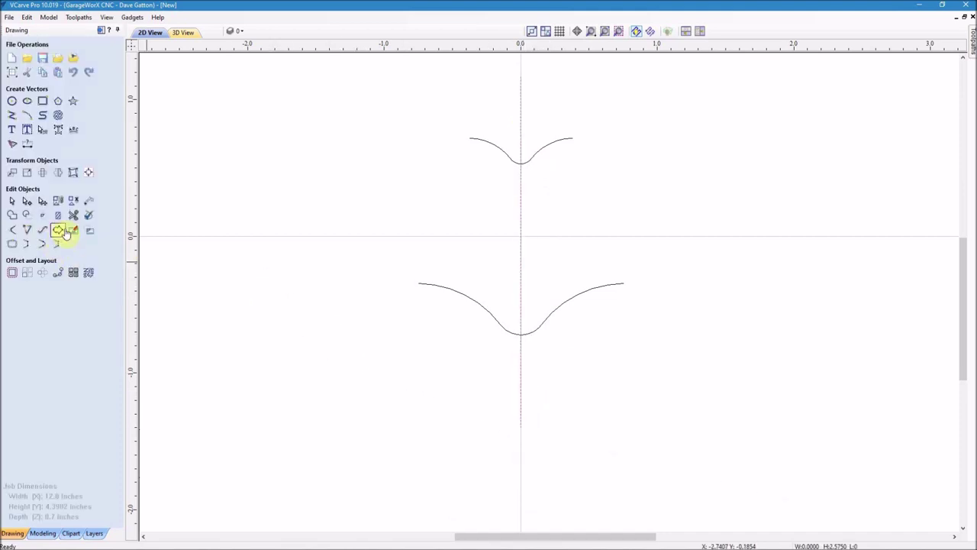
# - Trim the left halves off both curves, then delete the vertical centre line
pyautogui.click(73, 218)
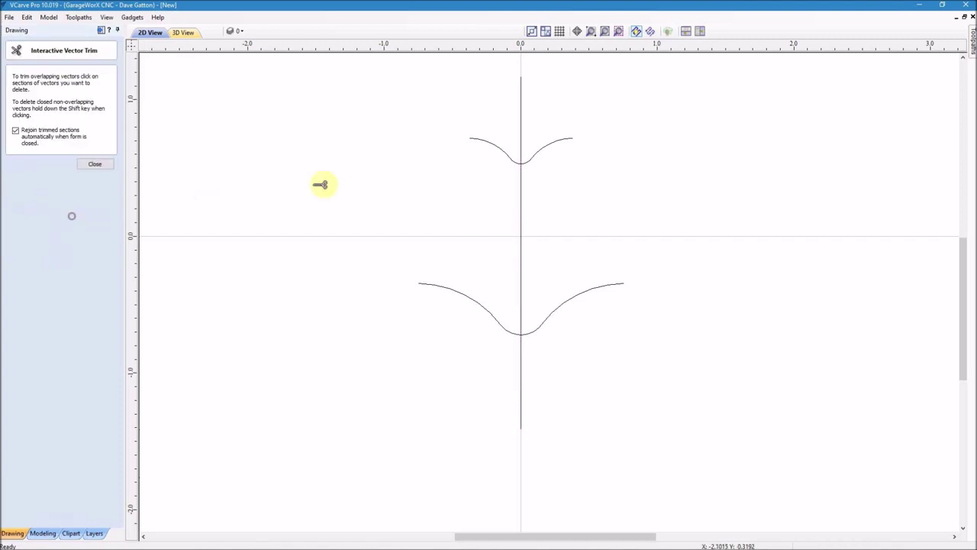
pyautogui.click(495, 145)
pyautogui.click(477, 304)
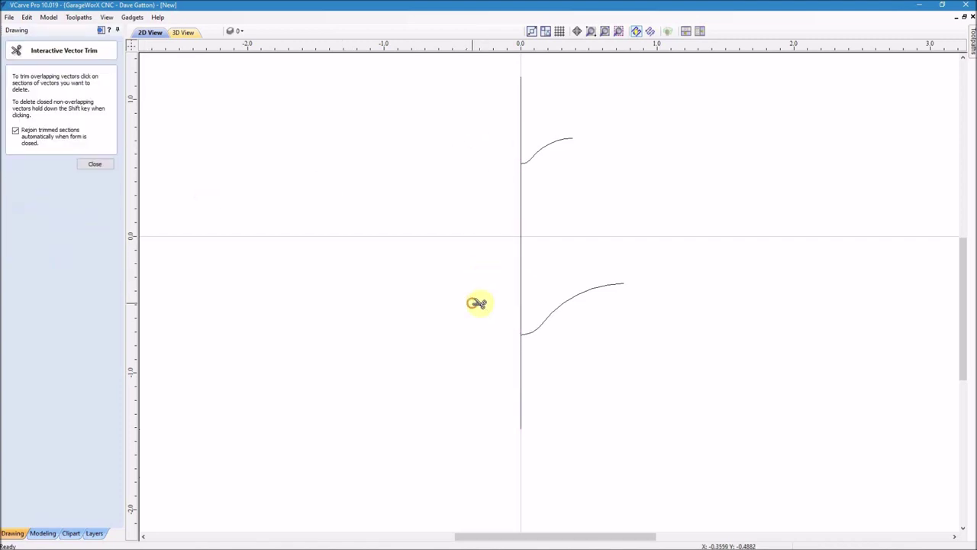
pyautogui.click(94, 163)
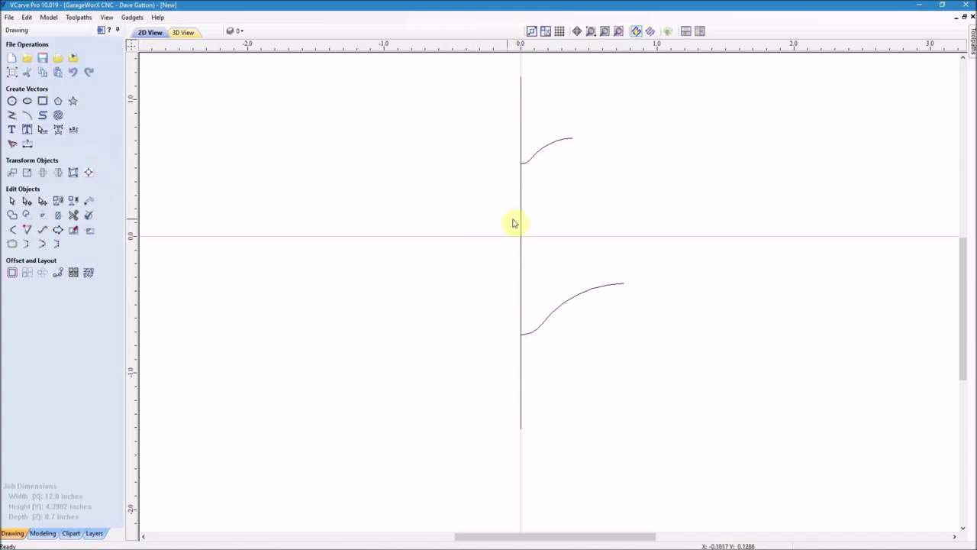
pyautogui.click(522, 222)
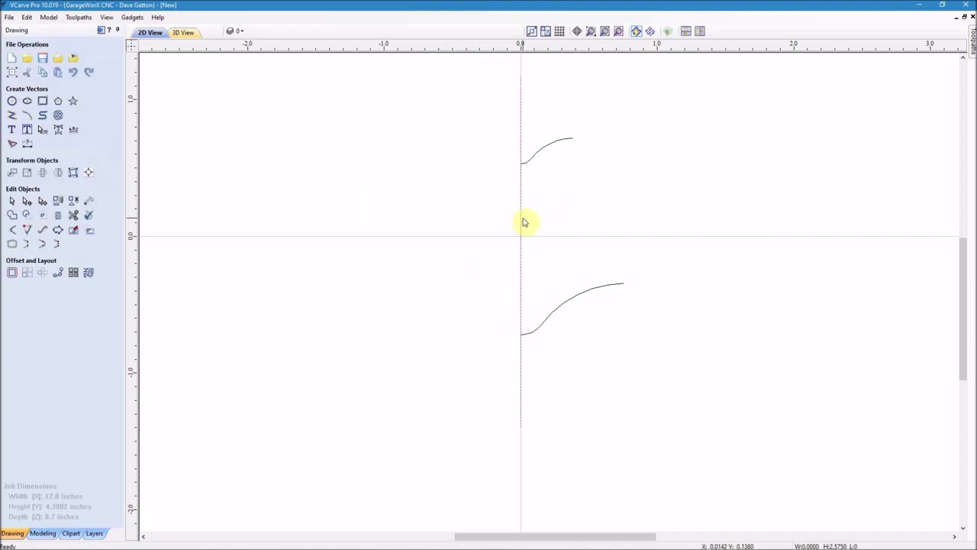
pyautogui.press('Delete')
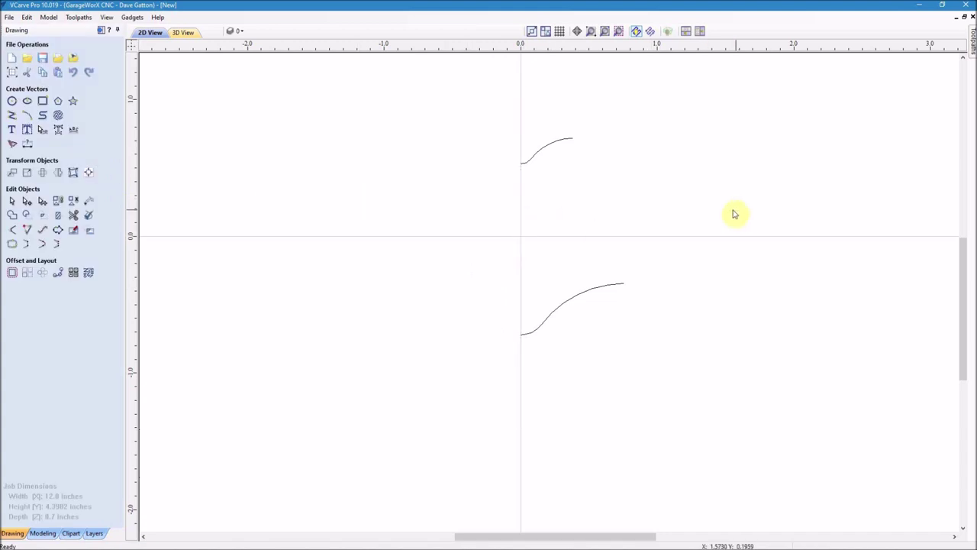
# - With the upper half-curve selected, add a new Form Tool (3/4") under Form Tools in the Tool Database
pyautogui.moveTo(456, 96); pyautogui.dragTo(609, 191)
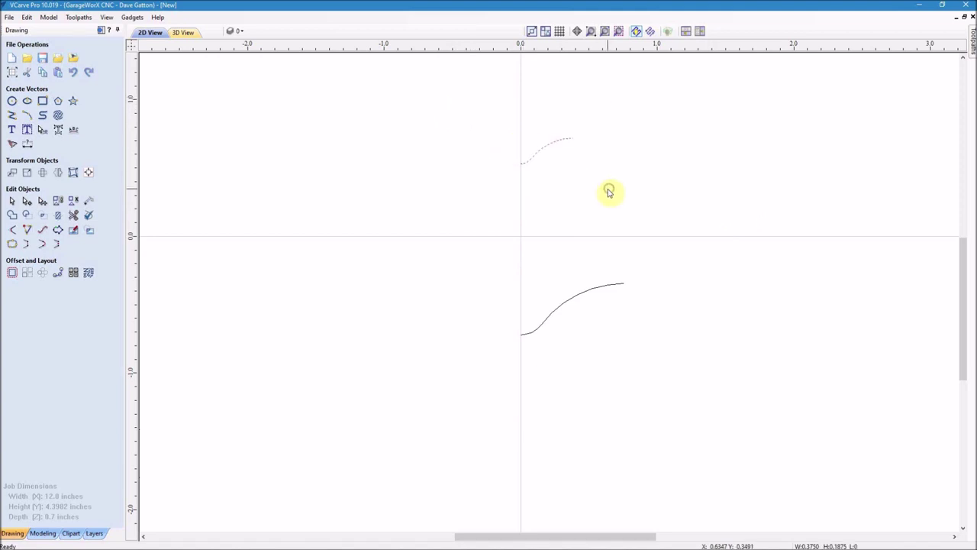
pyautogui.click(77, 17)
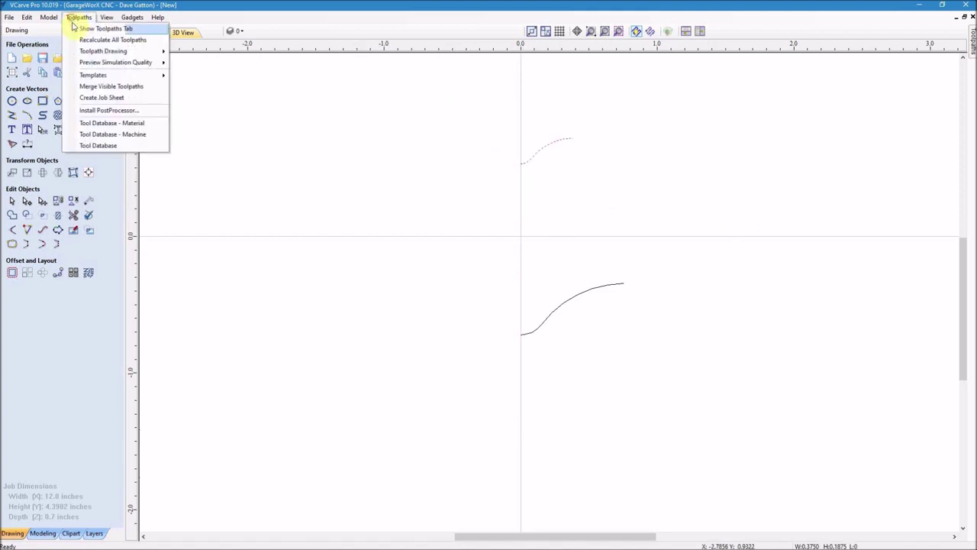
pyautogui.click(103, 145)
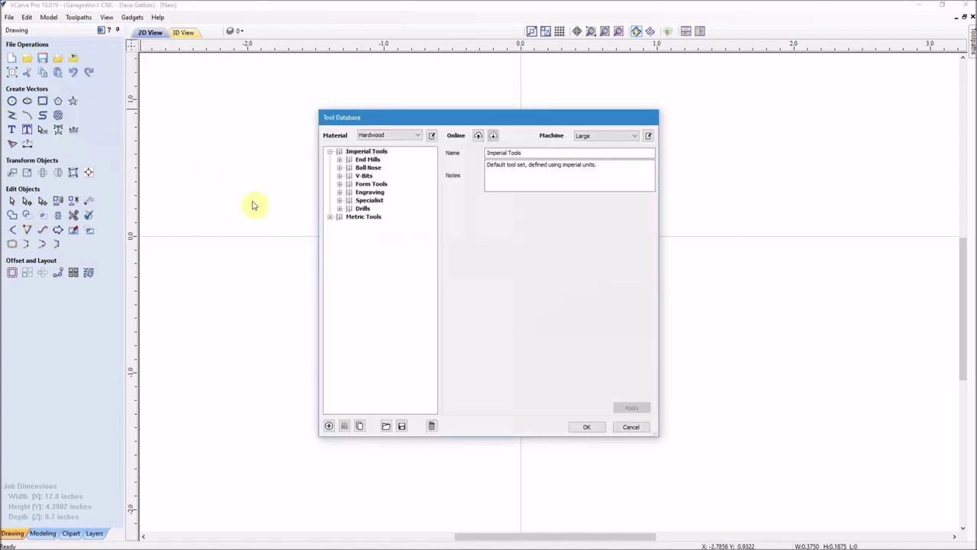
pyautogui.click(340, 185)
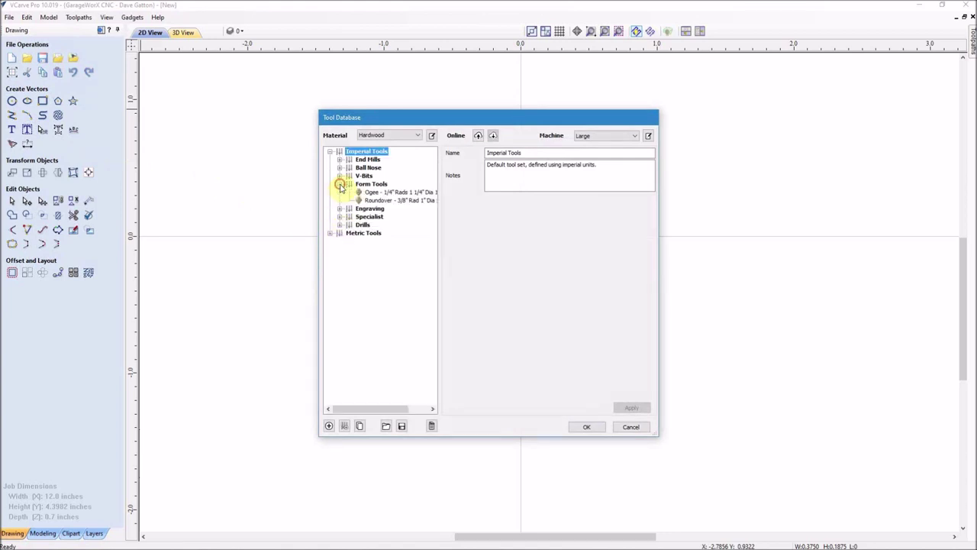
pyautogui.click(371, 185)
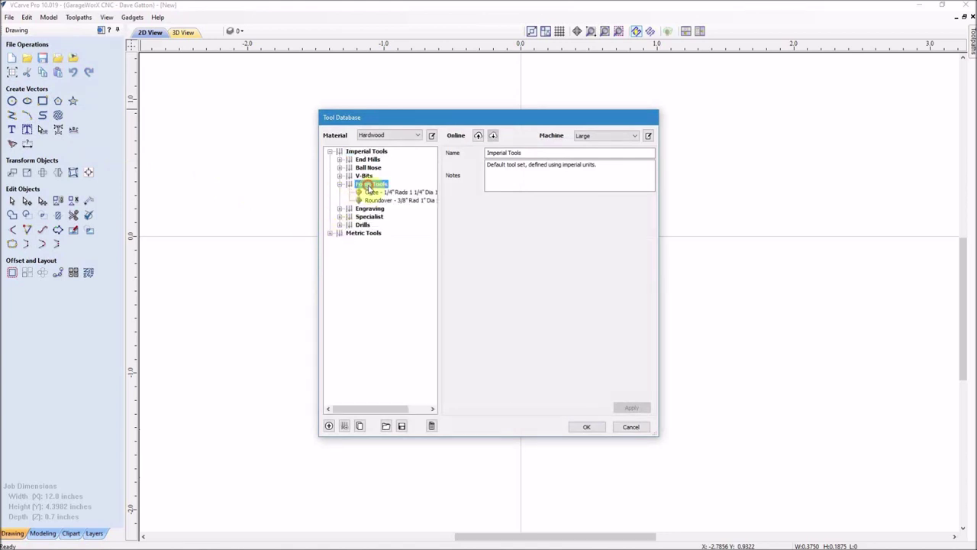
pyautogui.click(329, 425)
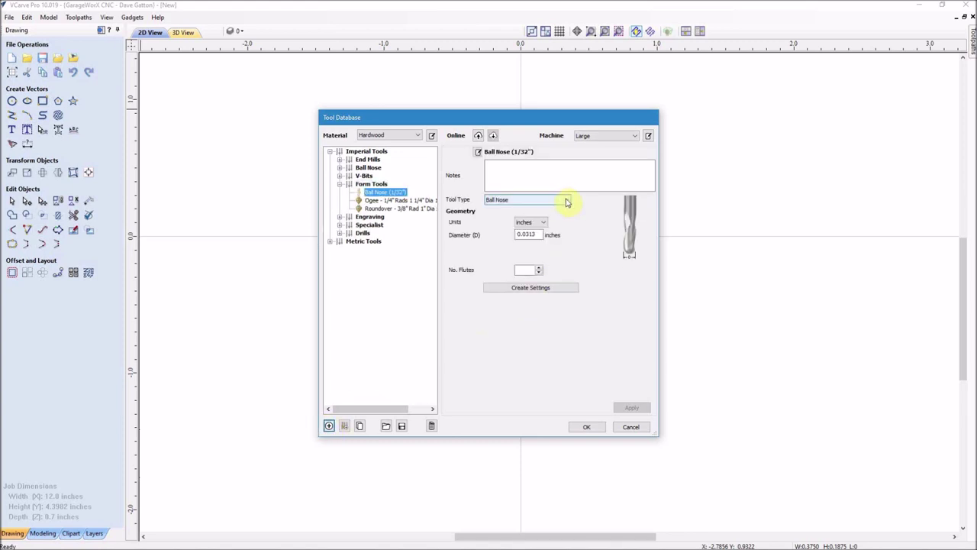
pyautogui.click(567, 202)
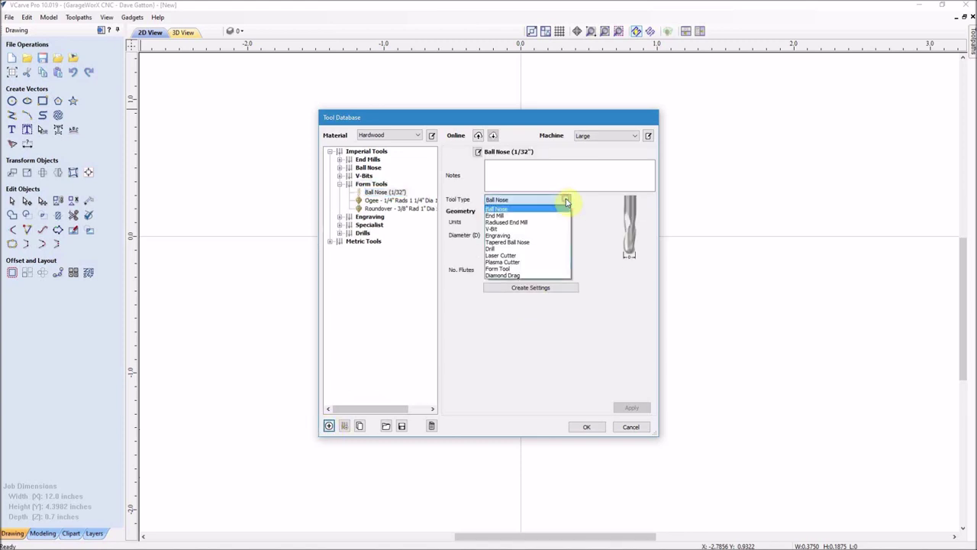
pyautogui.click(503, 269)
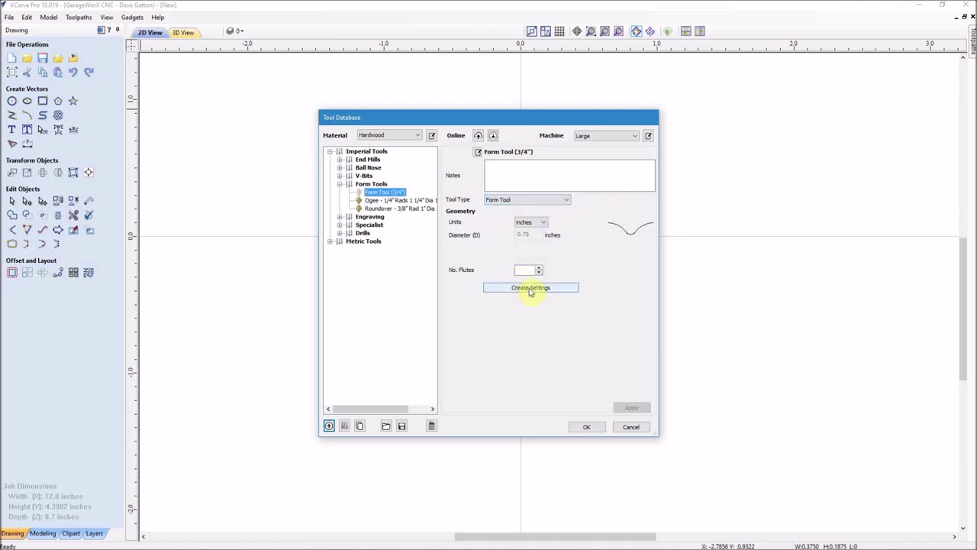
pyautogui.click(529, 287)
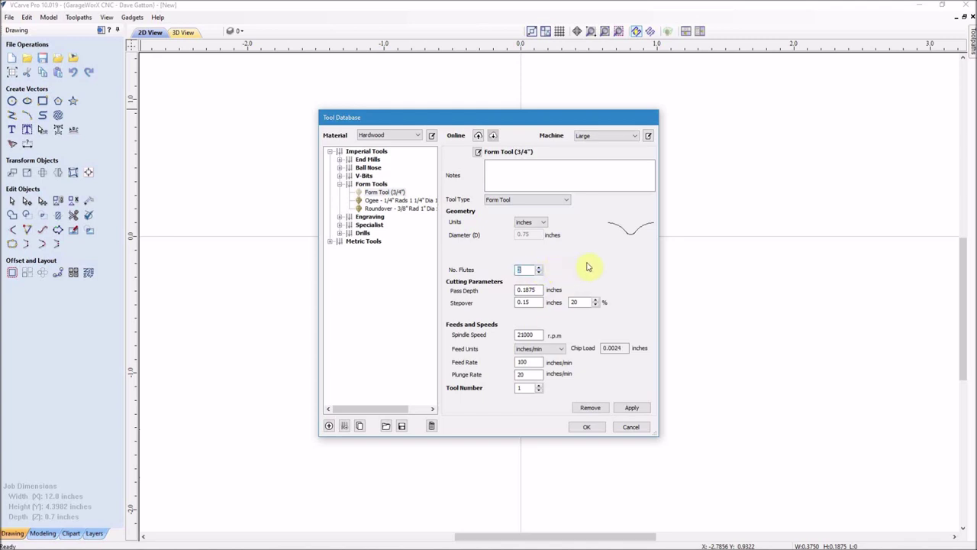
# - Give the 3/4" form tool 2 flutes, note '7558 Magnate Barley Twist Bit', .09 pass depth and tool number 58
pyautogui.write('2')
pyautogui.click(506, 170)
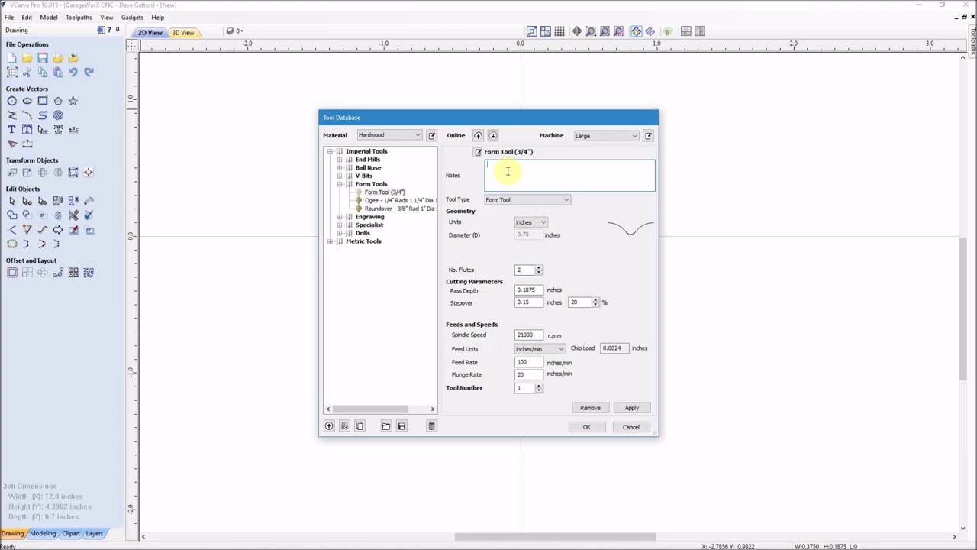
pyautogui.write('7558 Magnate Barley Twist Bit')
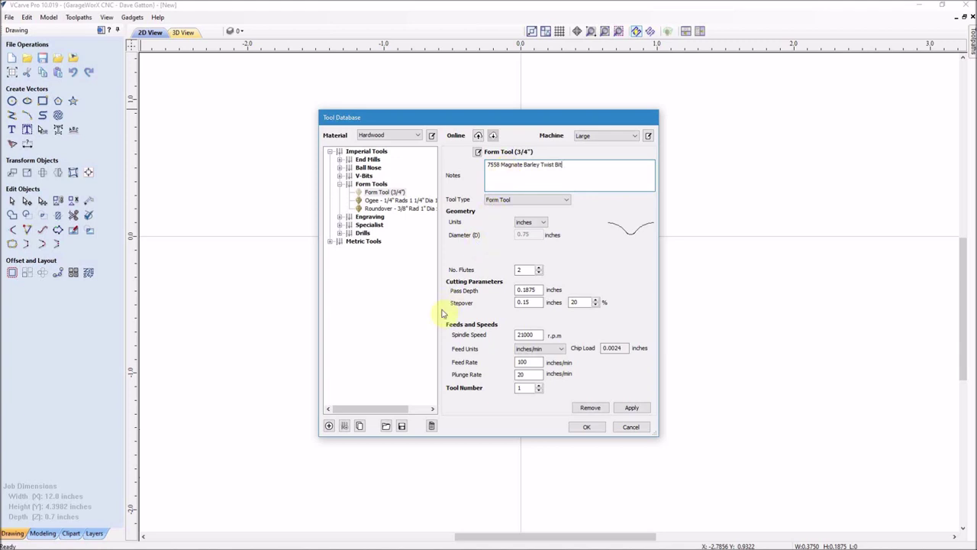
pyautogui.doubleClick(526, 290)
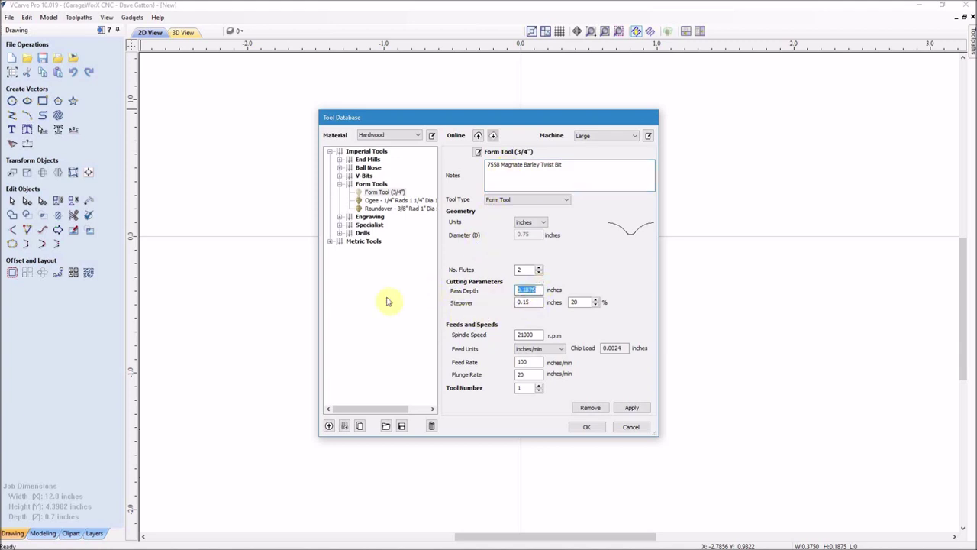
pyautogui.write('.09')
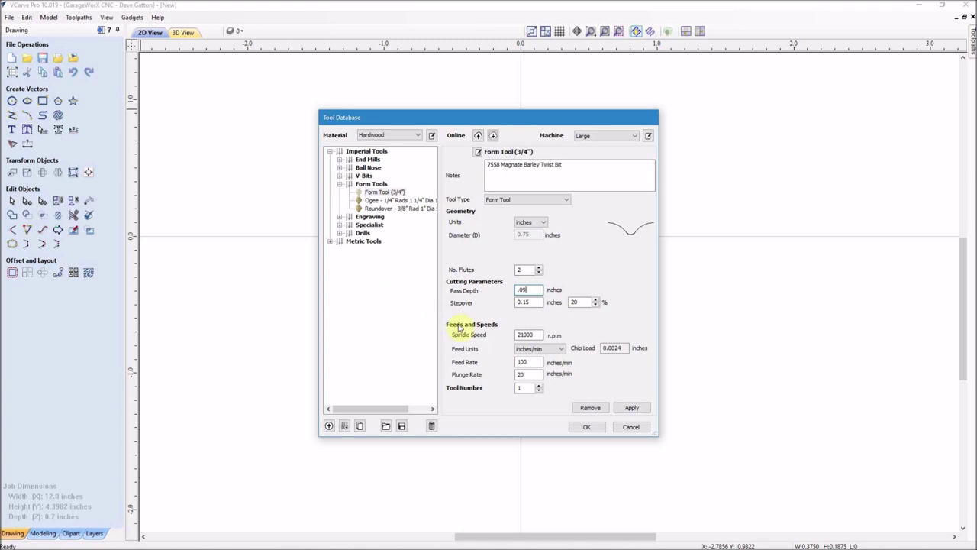
pyautogui.doubleClick(522, 388)
pyautogui.click(631, 409)
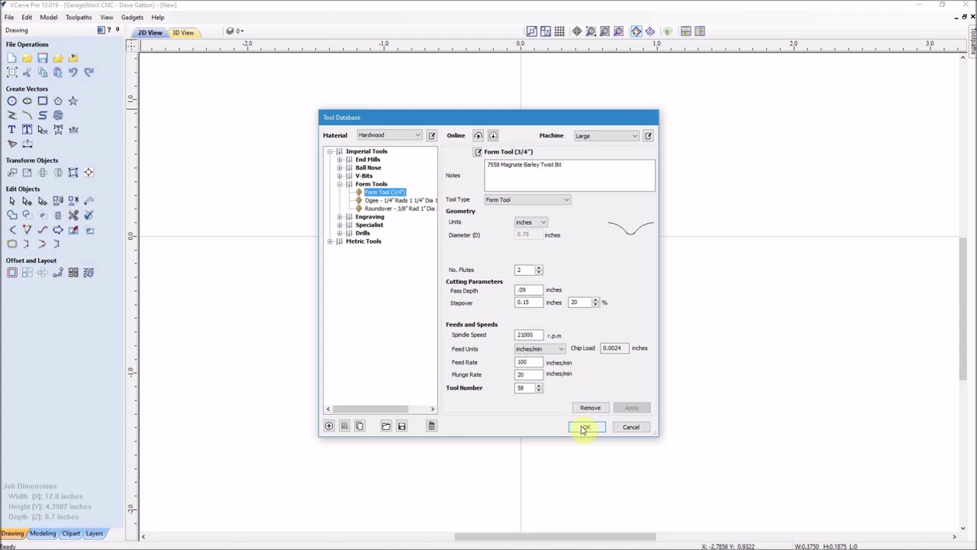
pyautogui.click(585, 428)
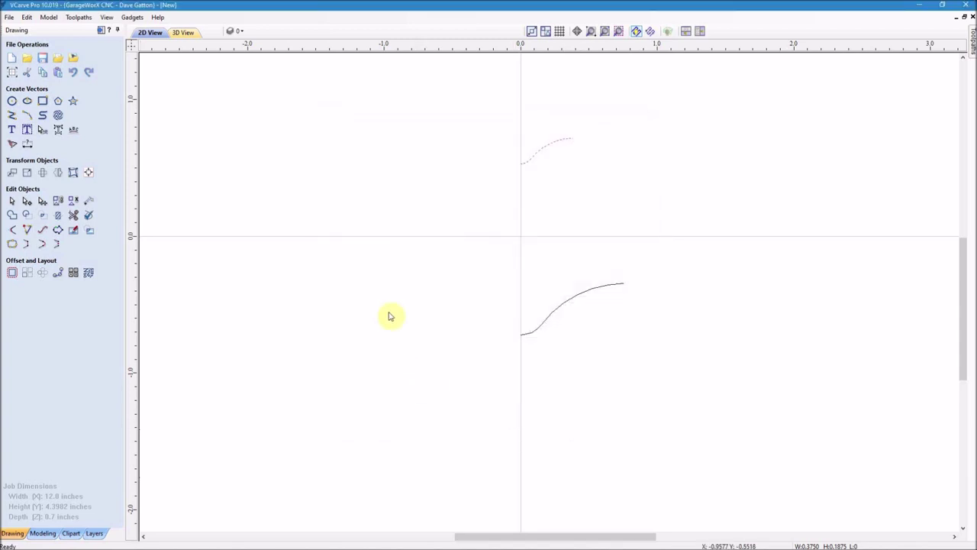
# - Select the lower half-curve and add another Form Tool under Form Tools in the Tool Database
pyautogui.scroll(-4, 278, 239)
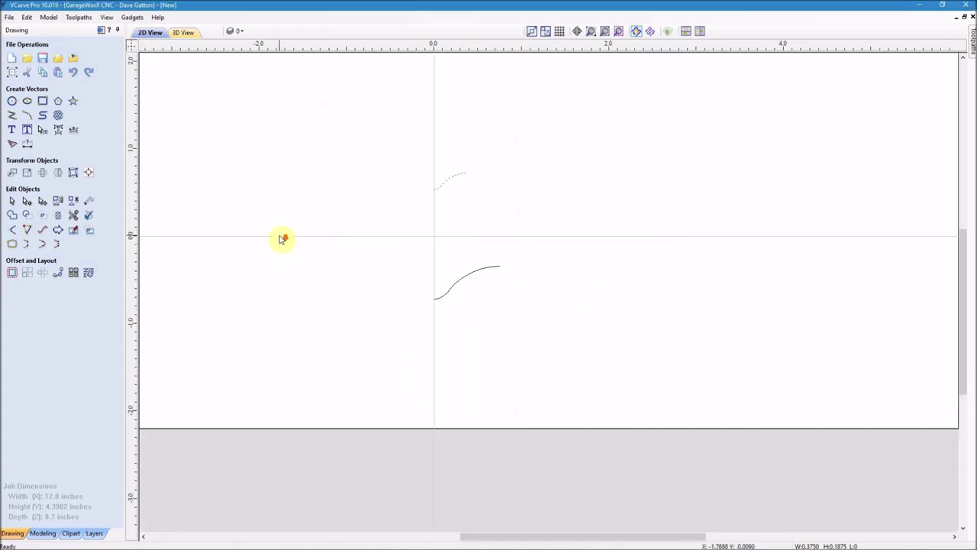
pyautogui.click(336, 213)
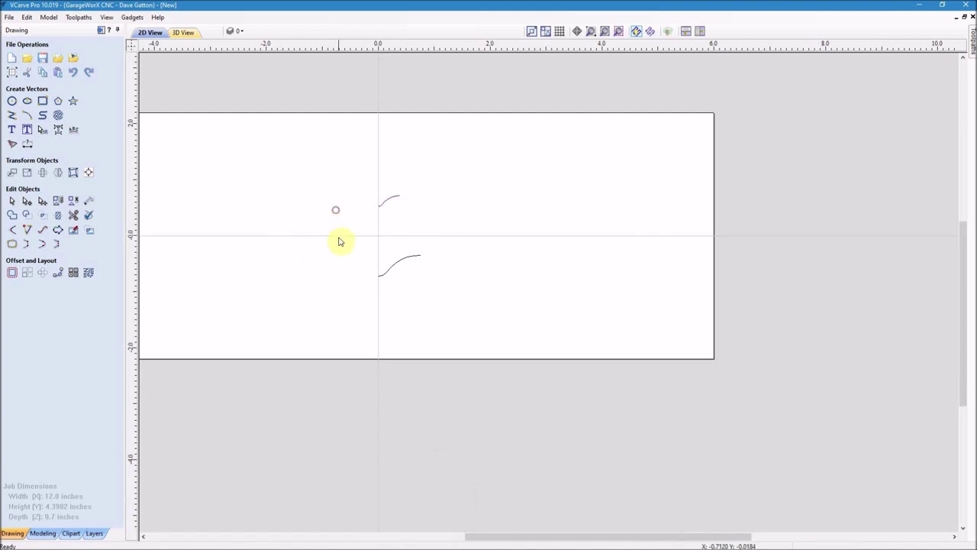
pyautogui.moveTo(342, 244); pyautogui.dragTo(440, 293)
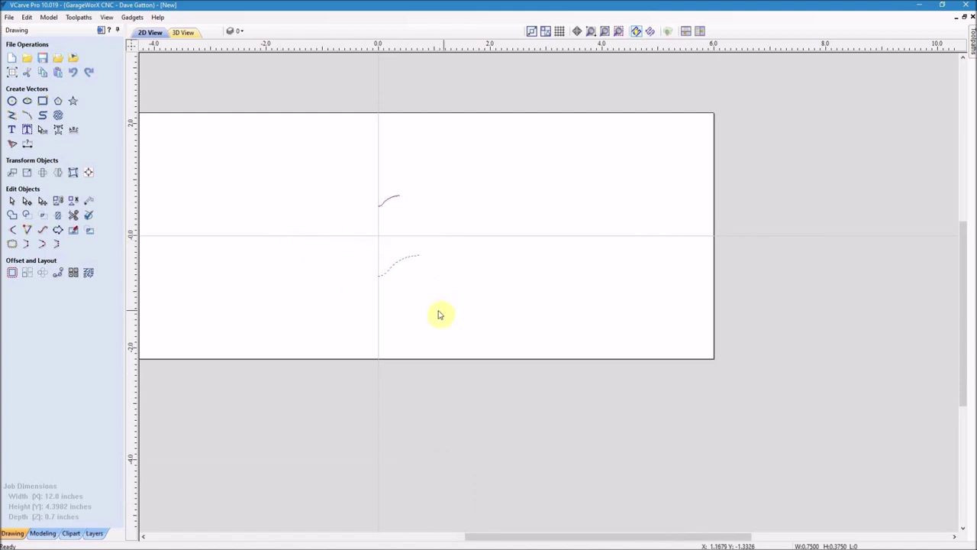
pyautogui.click(79, 16)
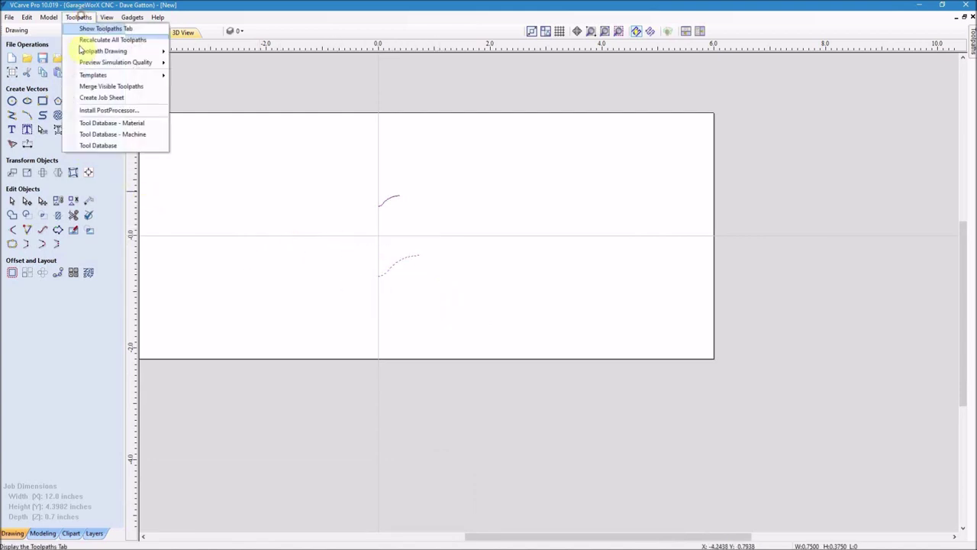
pyautogui.click(92, 145)
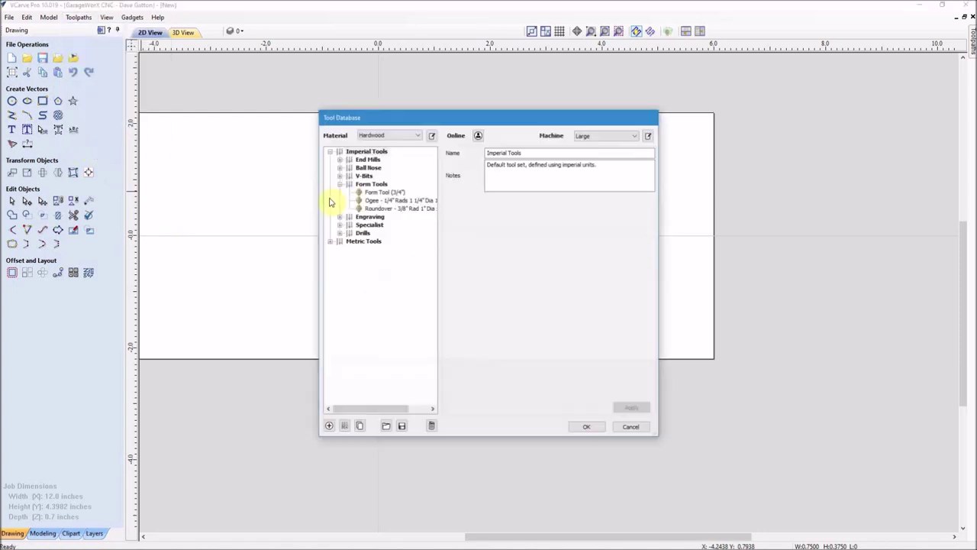
pyautogui.click(374, 184)
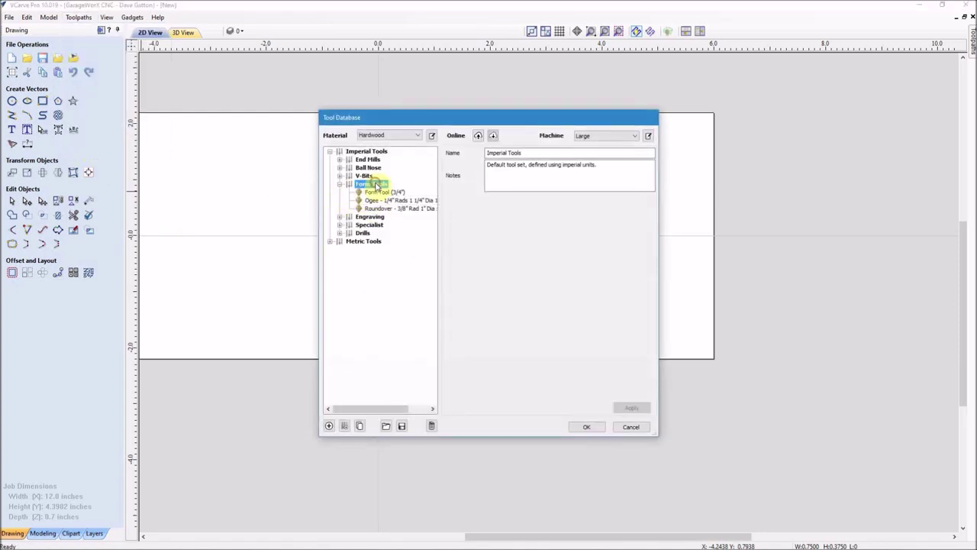
pyautogui.click(329, 426)
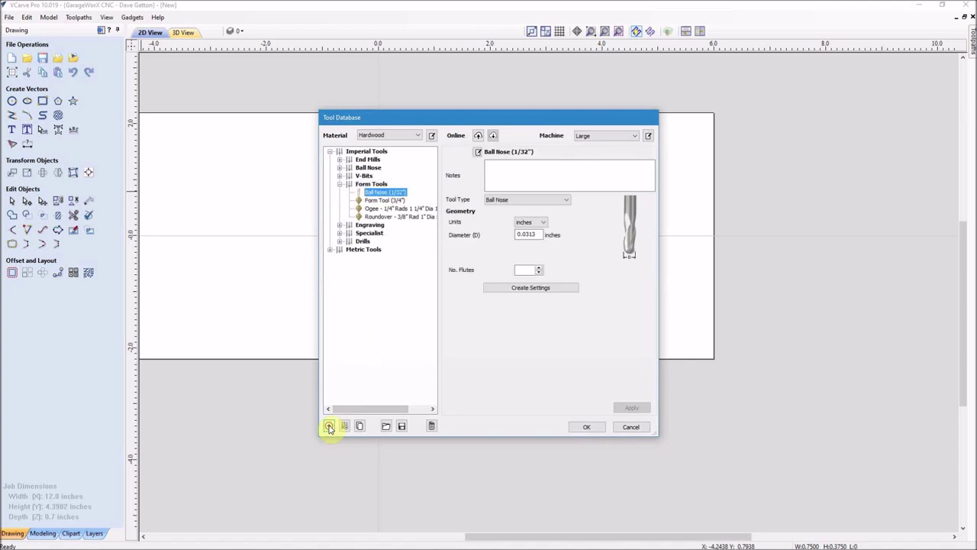
pyautogui.click(566, 201)
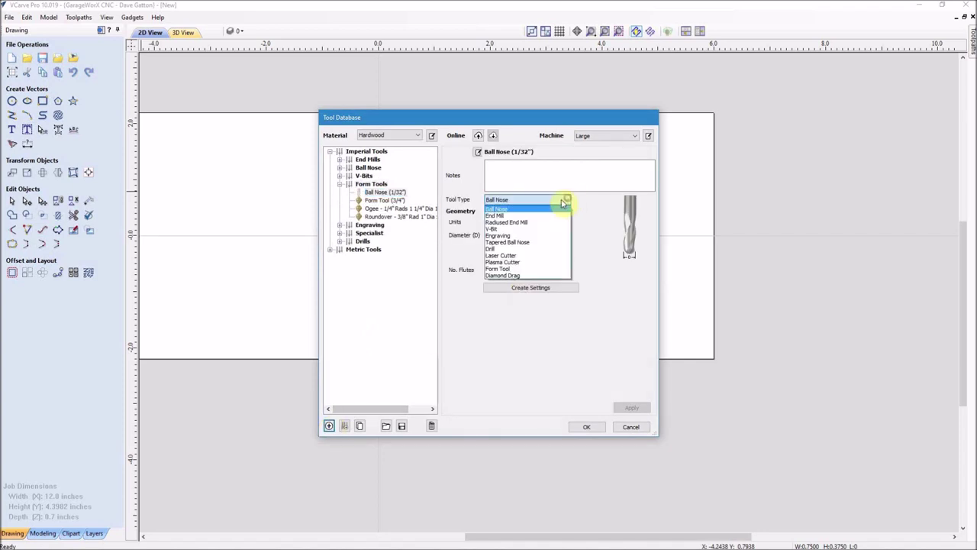
pyautogui.click(502, 269)
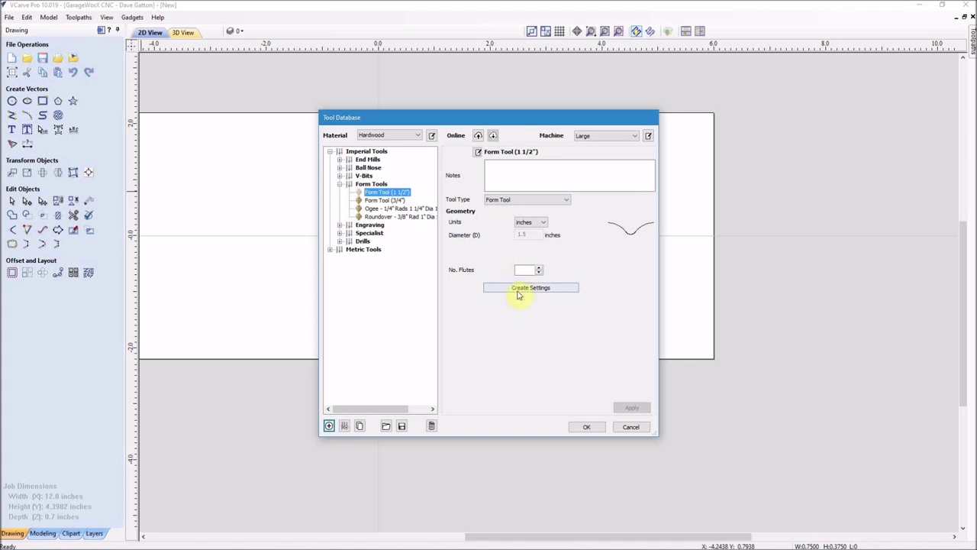
# - Give the 1 1/2" form tool 2 flutes, .09 pass depth and tool number 54, then save
pyautogui.click(539, 267)
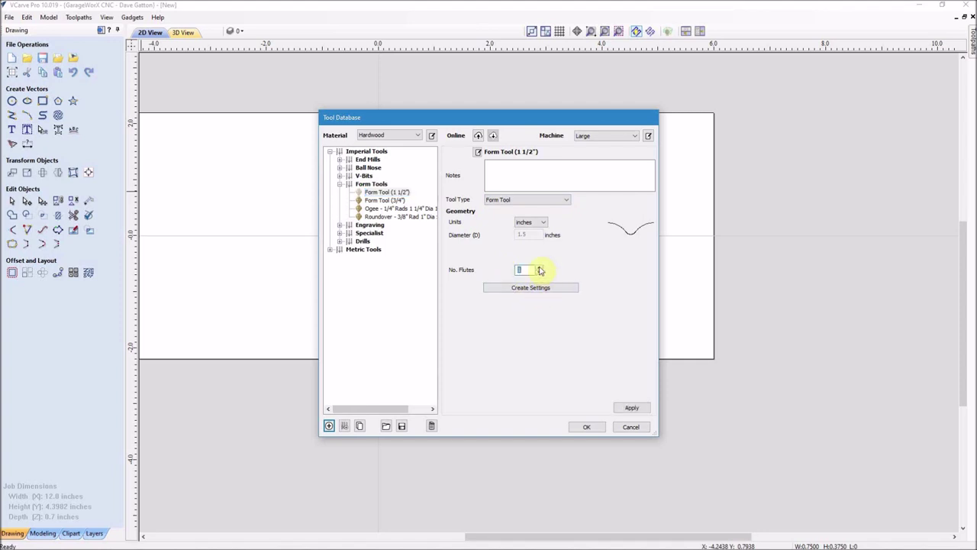
pyautogui.click(540, 267)
pyautogui.click(532, 287)
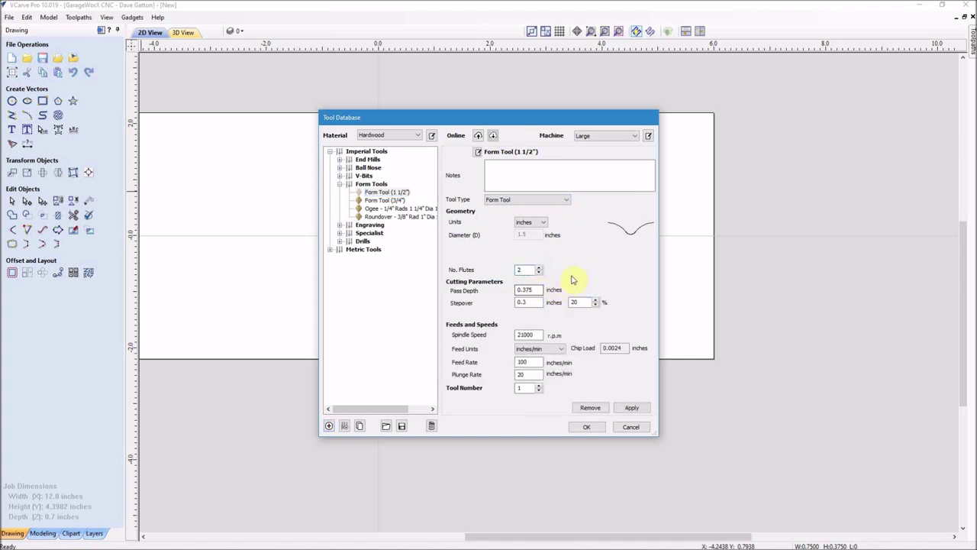
pyautogui.doubleClick(534, 289)
pyautogui.write('.09')
pyautogui.click(632, 407)
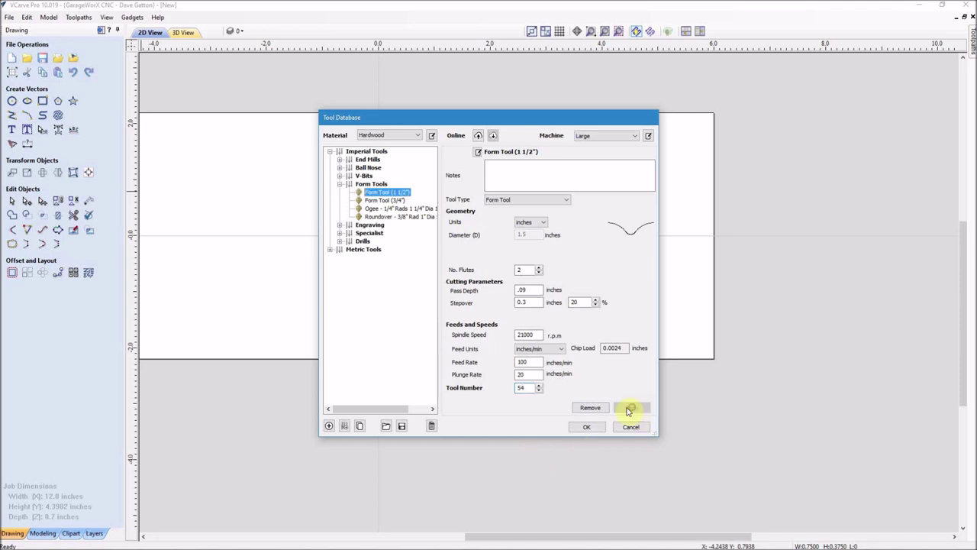
pyautogui.click(586, 426)
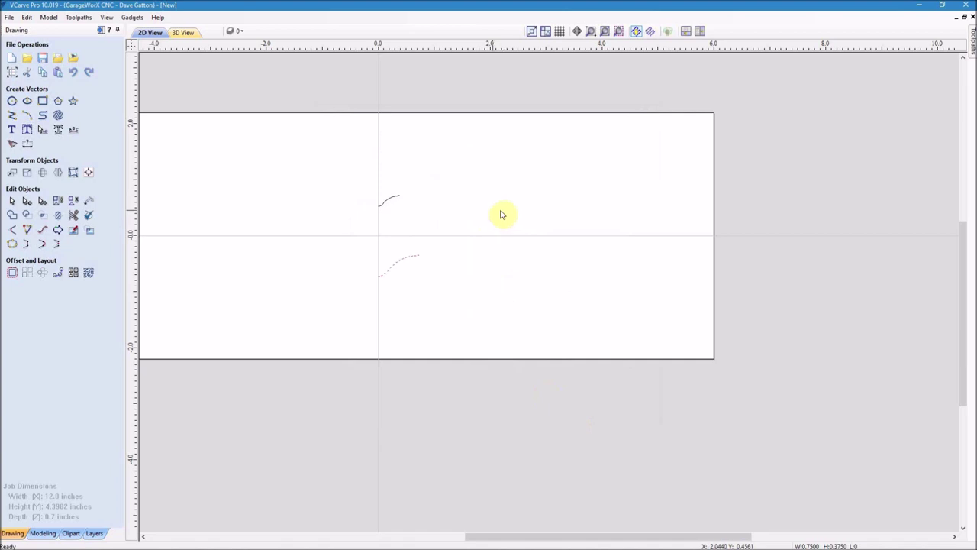
pyautogui.click(292, 151)
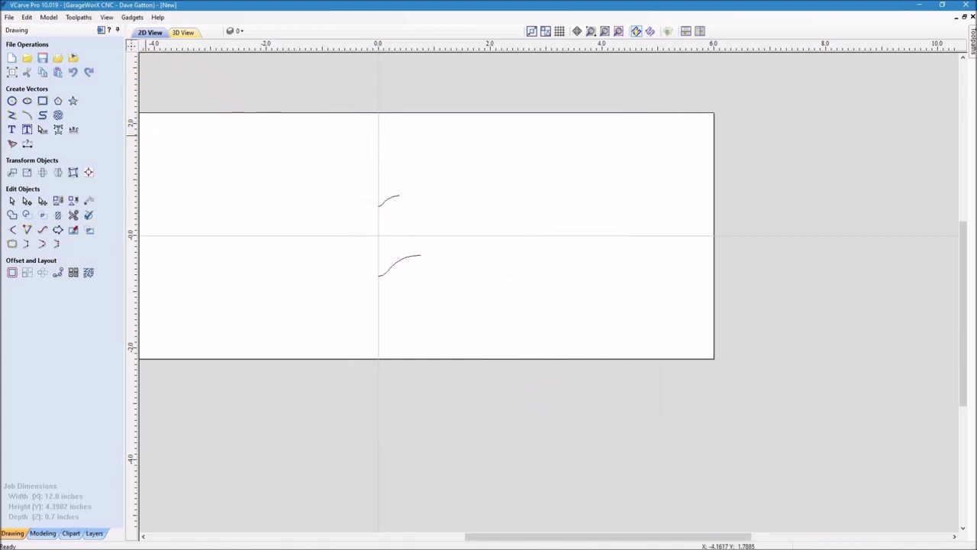
pyautogui.click(79, 17)
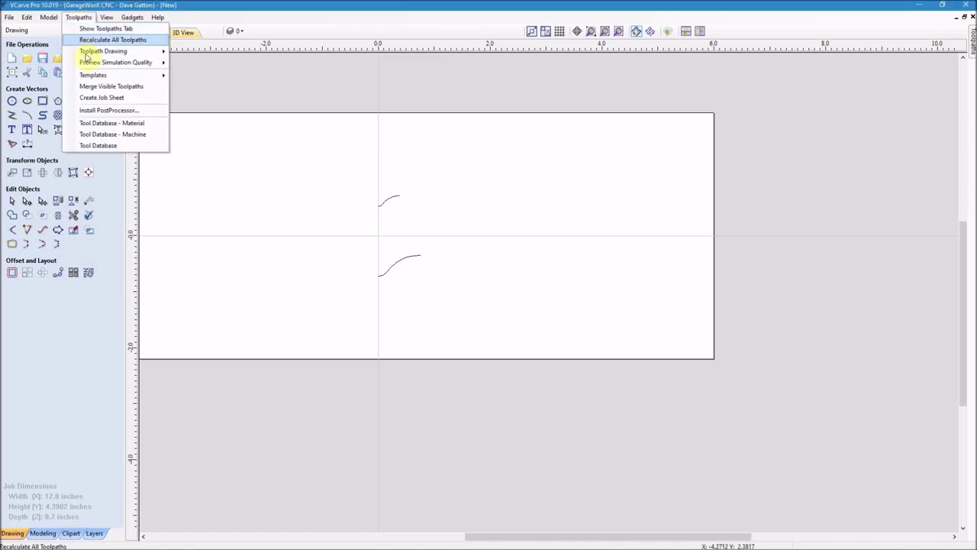
pyautogui.click(97, 145)
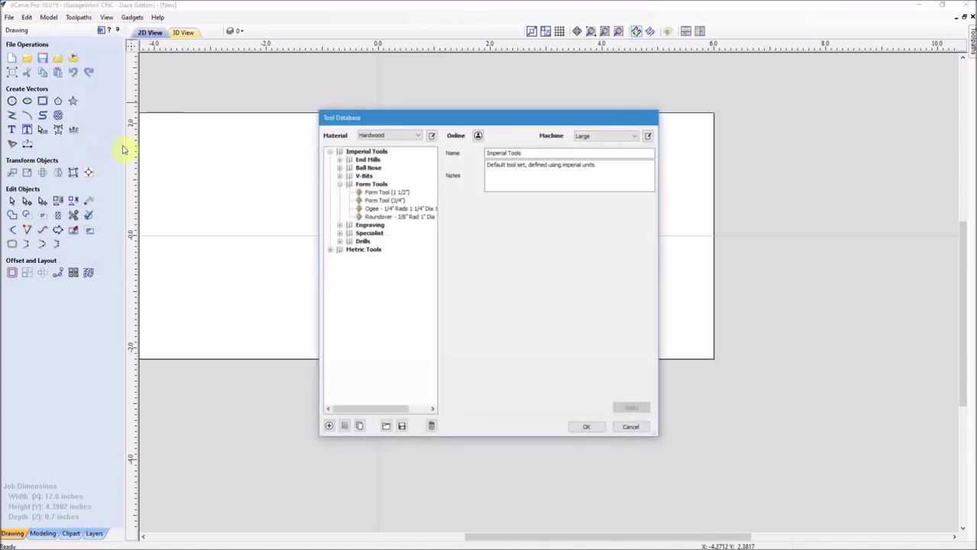
pyautogui.click(383, 193)
pyautogui.click(509, 171)
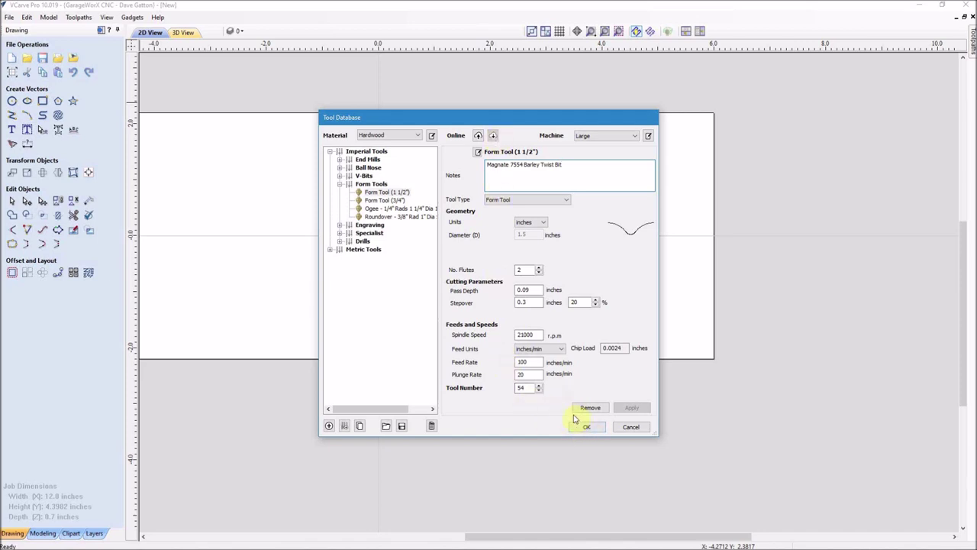
pyautogui.click(585, 426)
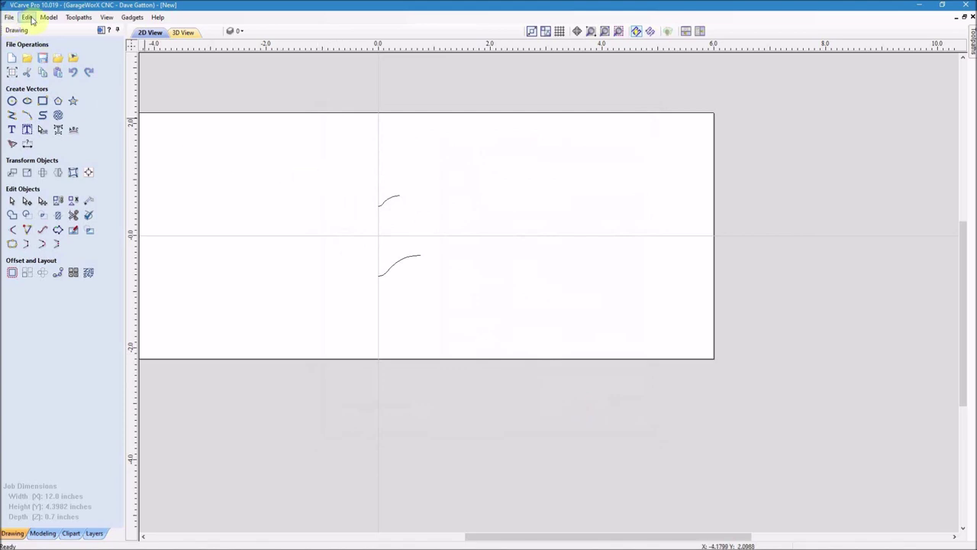
# - Download 2019 Router Bit Profiles.DXF from Legacy's Customer Support Files page in Chrome, then return to VCarve Pro
pyautogui.hotkey('alt', 'Tab')
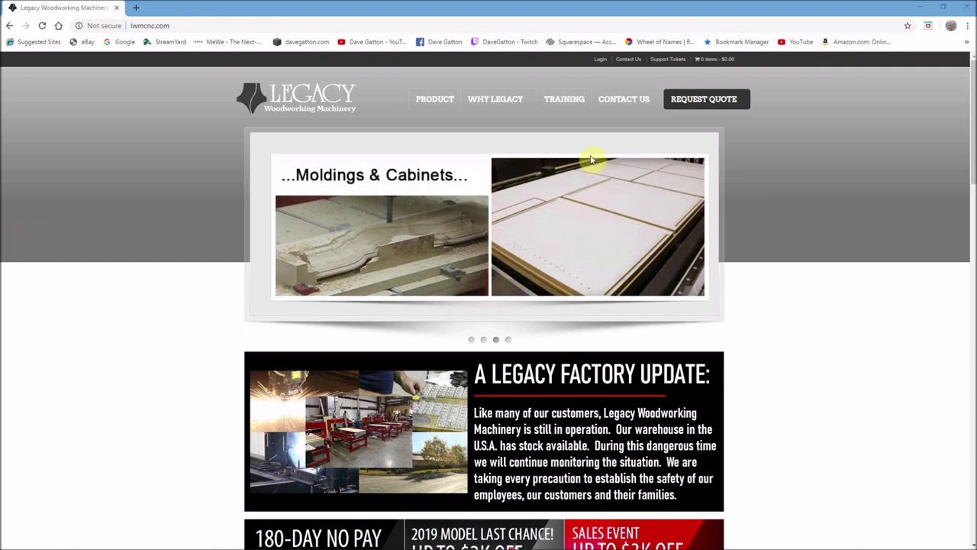
pyautogui.moveTo(565, 99)
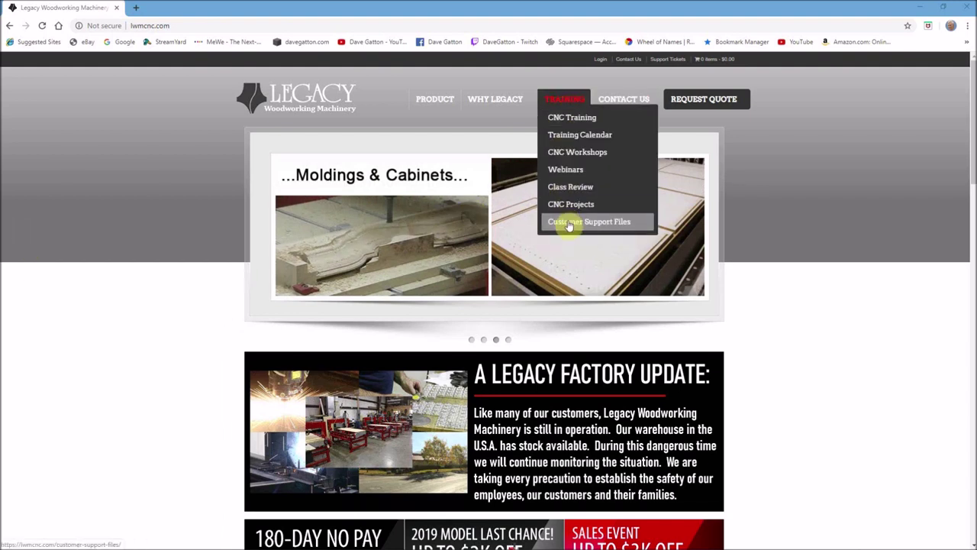
pyautogui.click(569, 222)
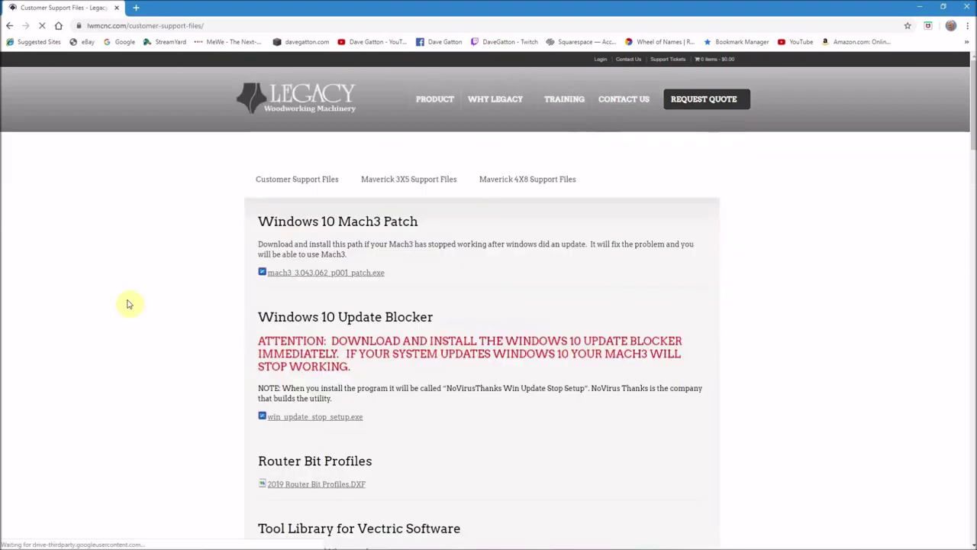
pyautogui.scroll(-3, 128, 304)
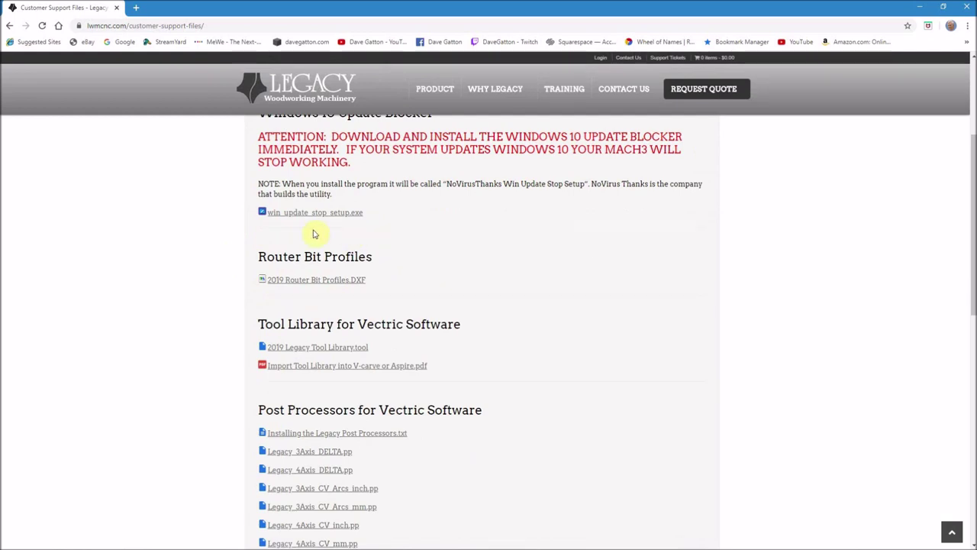
pyautogui.click(316, 283)
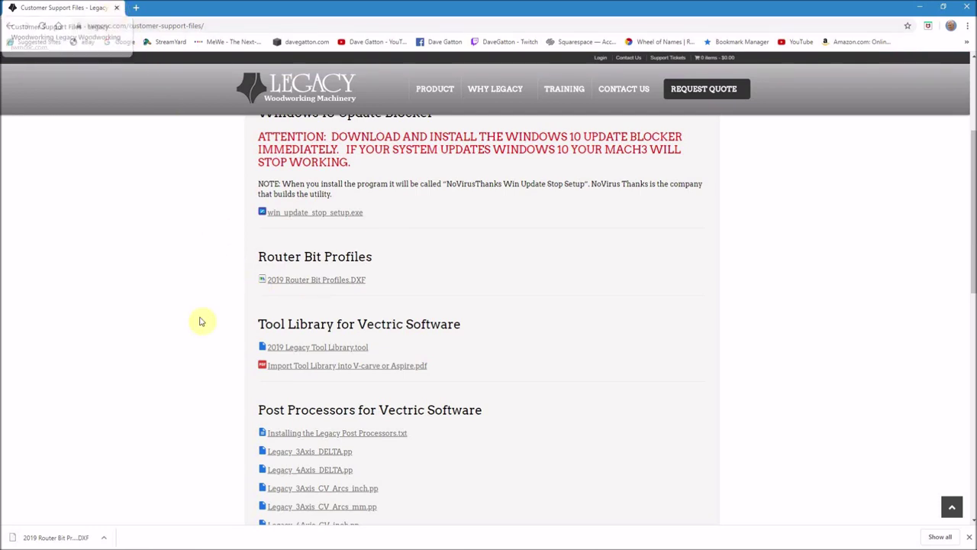
pyautogui.click(262, 541)
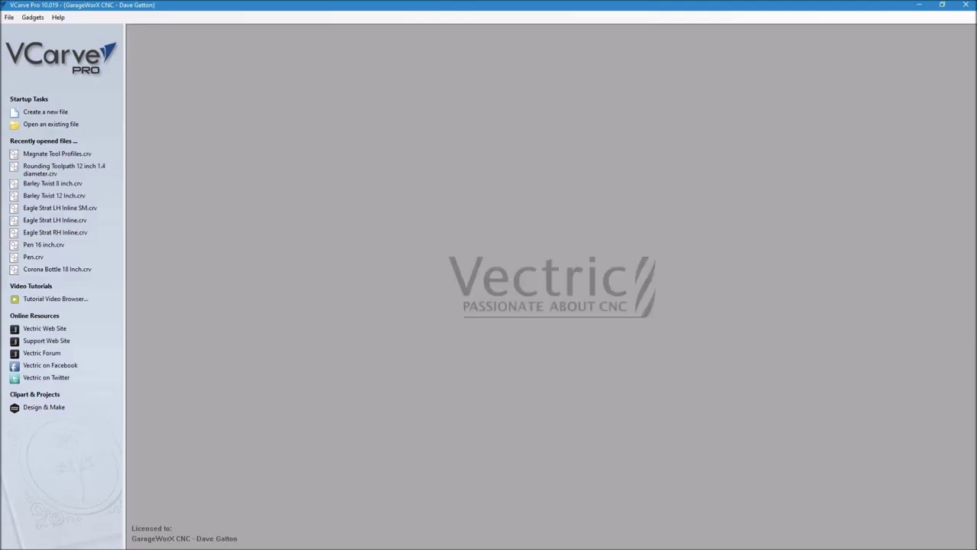
# - Open Magnate Tool Profiles.crv, then create a new file from the start page
pyautogui.click(63, 155)
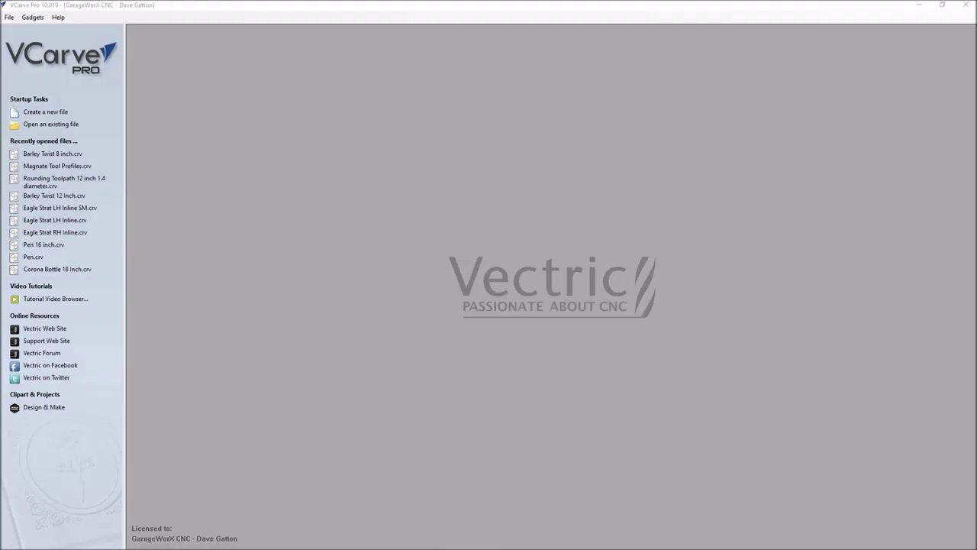
pyautogui.click(43, 112)
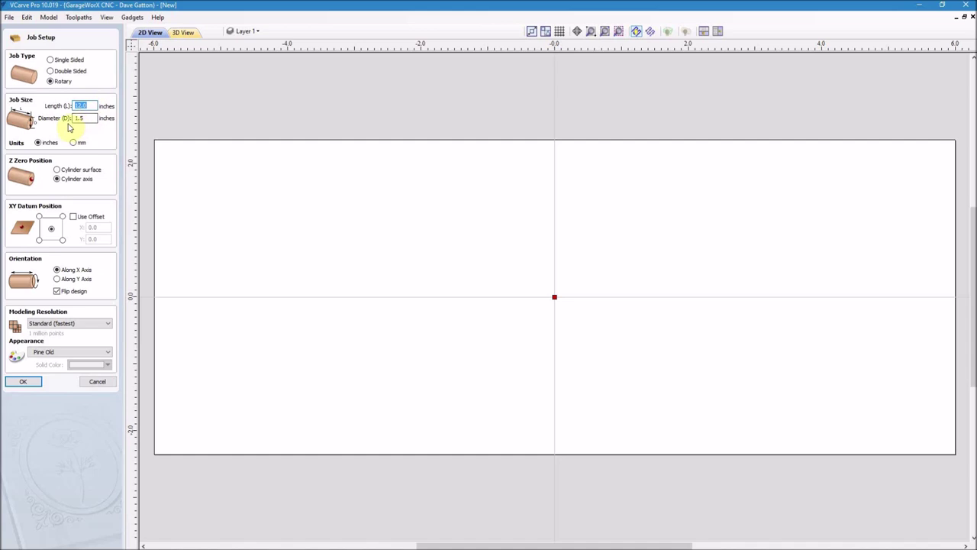
# - Enter 1.4 as the rotary job's diameter and accept the Job Setup
pyautogui.doubleClick(87, 118)
pyautogui.write('1.5')
pyautogui.write('4')
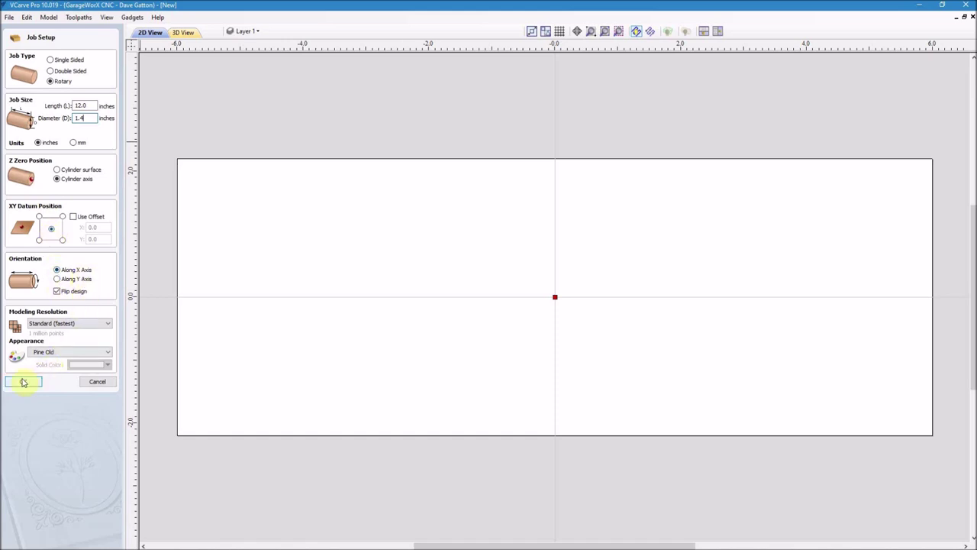
pyautogui.click(22, 382)
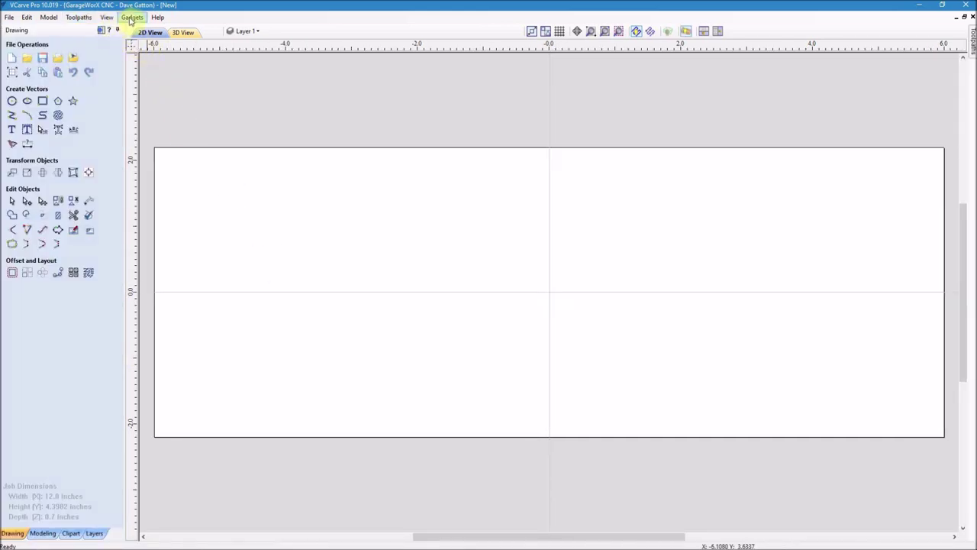
# - Launch Create Rounding Toolpath, set the 1.4-inch round blank diameter, and open the Tool Database for its cutter
pyautogui.click(132, 17)
pyautogui.moveTo(175, 132)
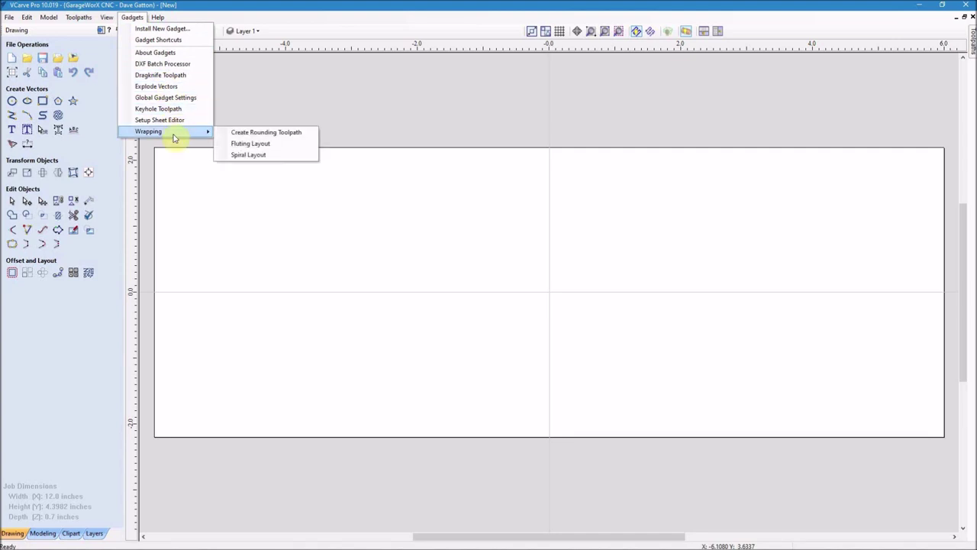
pyautogui.click(269, 133)
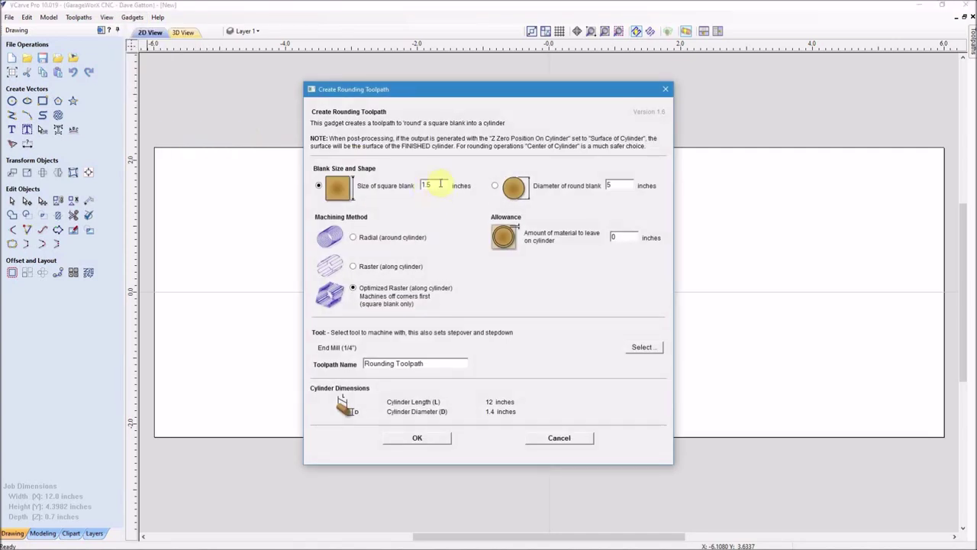
pyautogui.click(619, 184)
pyautogui.click(642, 347)
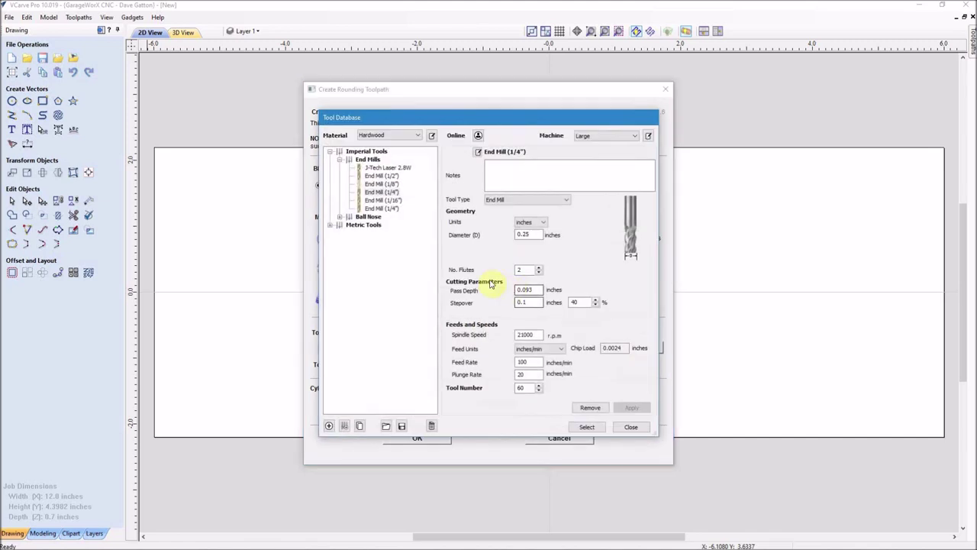
# - Select End Mill (1/4") from the Tool Database and accept the rounding toolpath
pyautogui.click(380, 191)
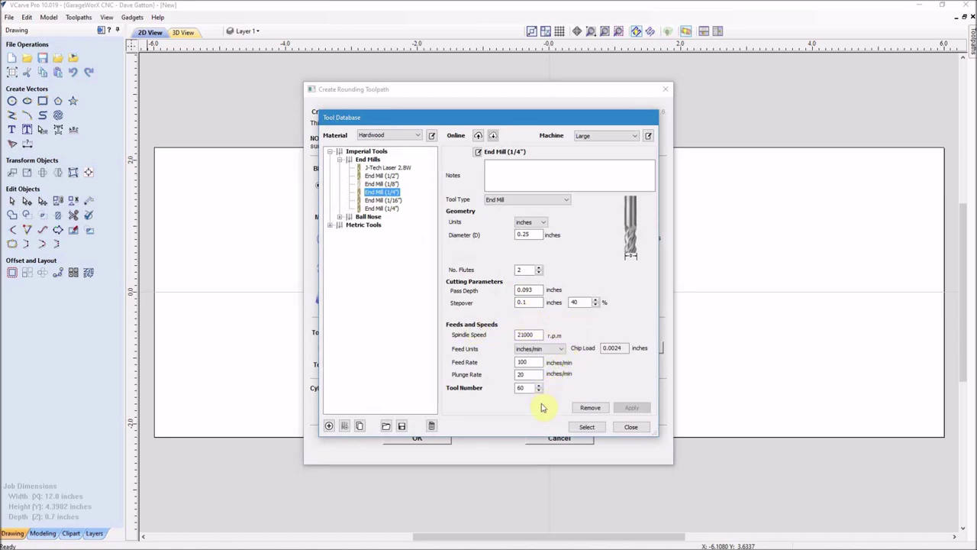
pyautogui.click(586, 426)
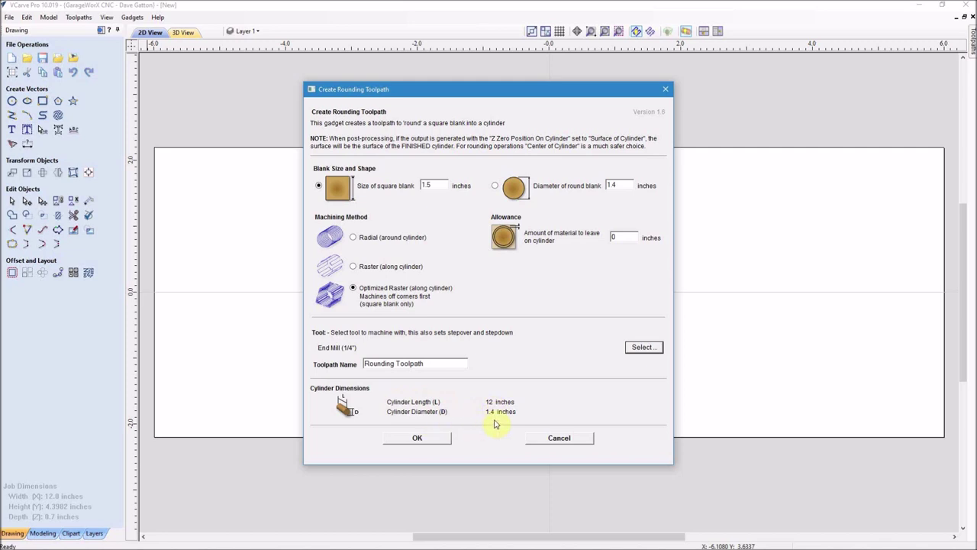
pyautogui.click(410, 441)
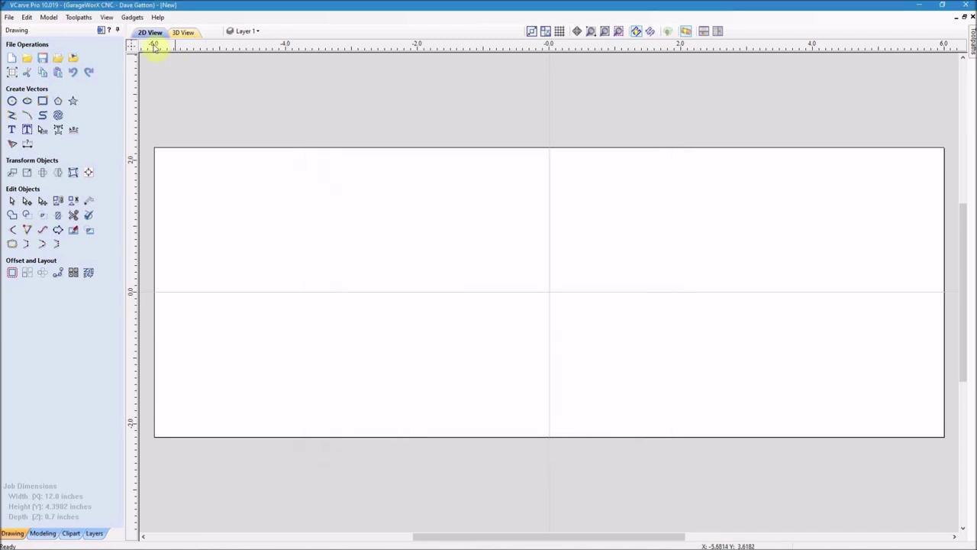
# - Simulate the Rounding Toolpath to view the bare wooden cylinder, then bring up the Save Toolpaths options
pyautogui.click(100, 30)
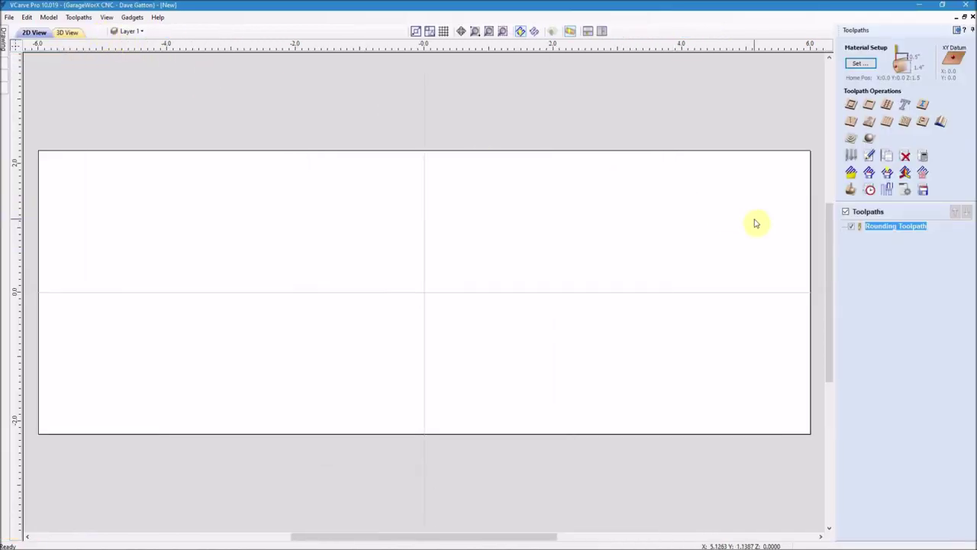
pyautogui.click(851, 193)
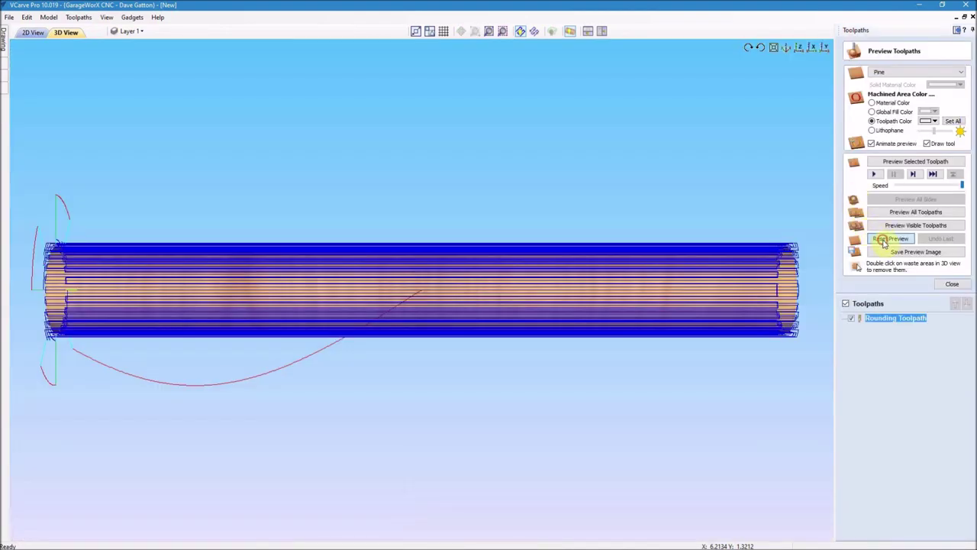
pyautogui.click(883, 239)
pyautogui.click(909, 225)
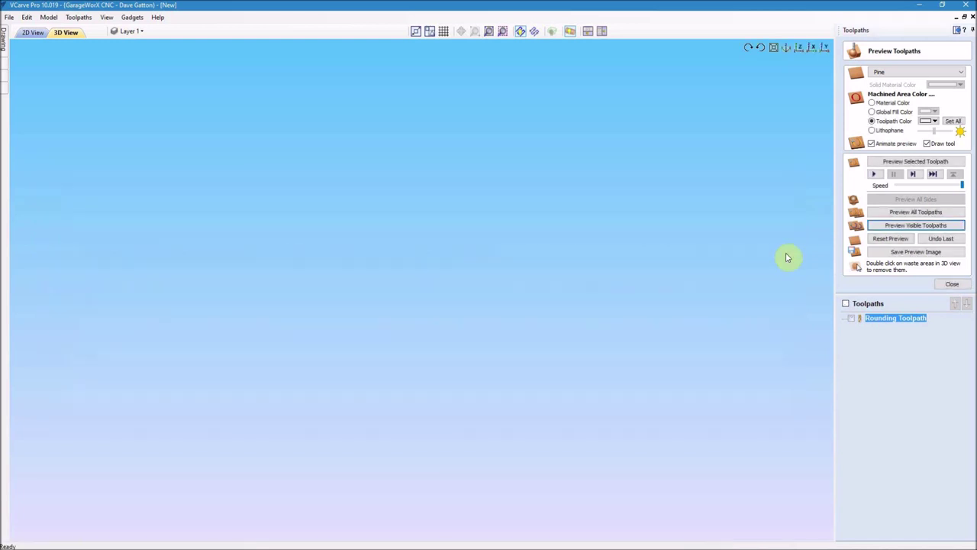
pyautogui.click(845, 304)
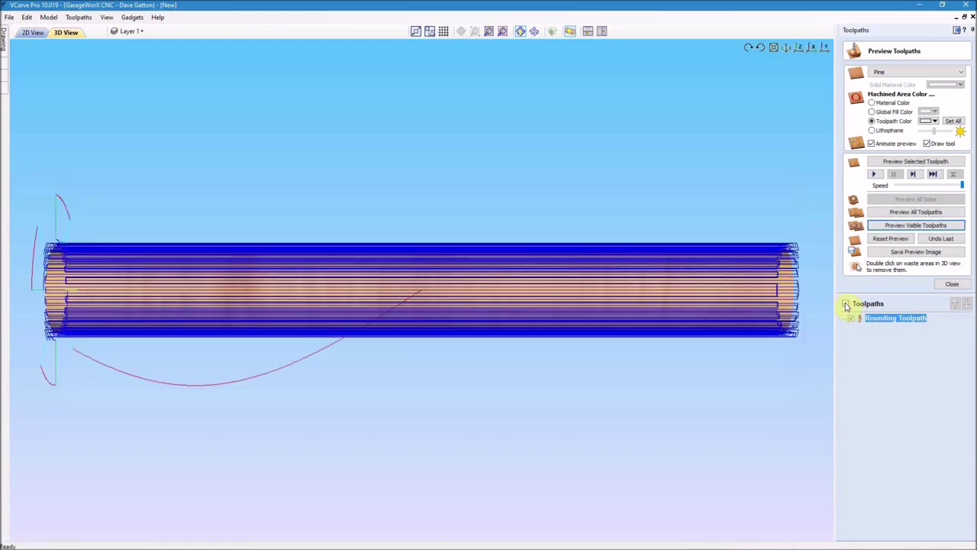
pyautogui.click(846, 304)
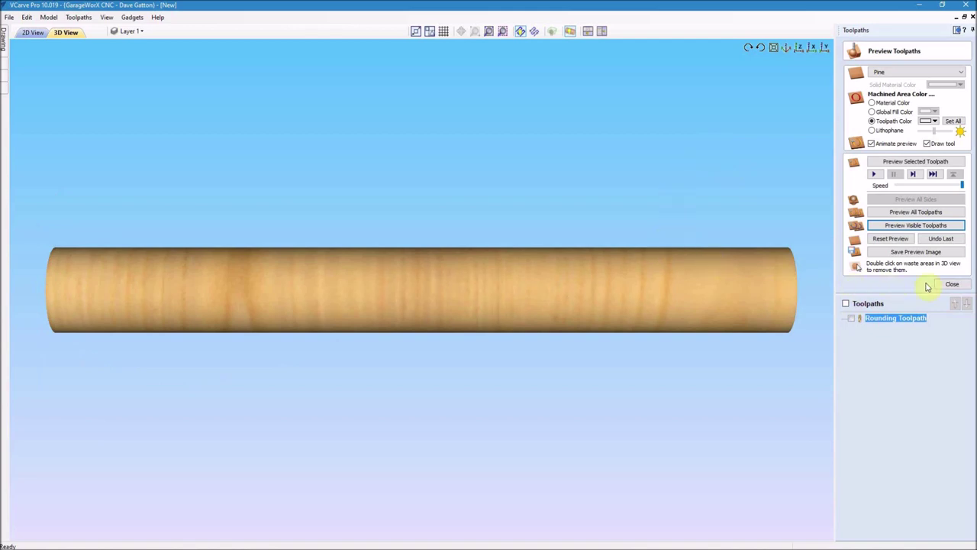
pyautogui.click(952, 284)
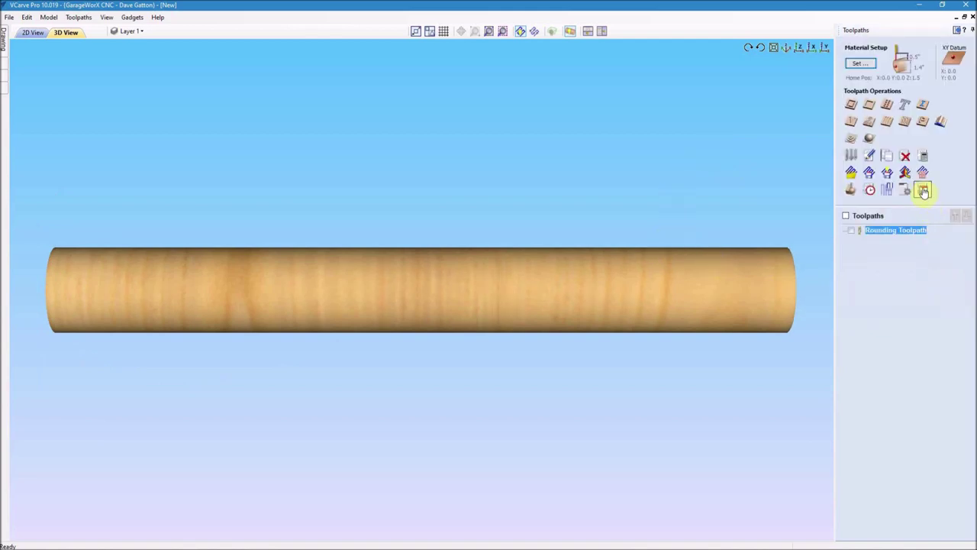
pyautogui.click(852, 230)
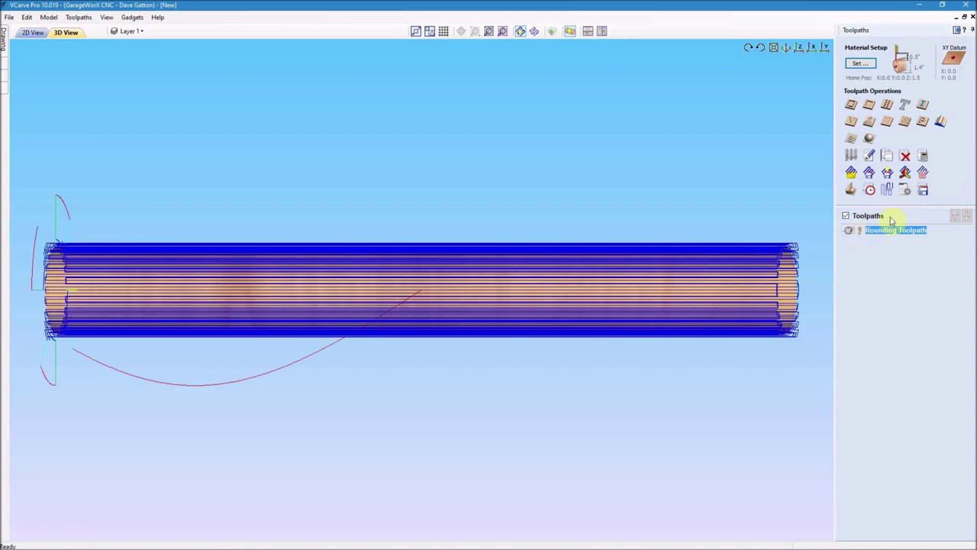
pyautogui.click(923, 191)
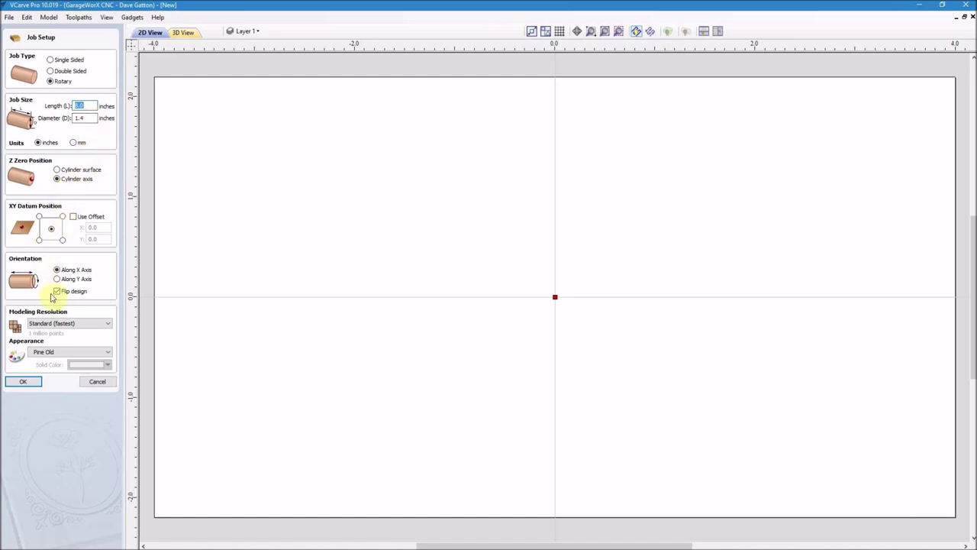
# - Accept the rotary job, then draw Spiral Layout vectors: 4 right-hand strands, spacing 0.688, offsets 0.75, coves both ends
pyautogui.click(27, 383)
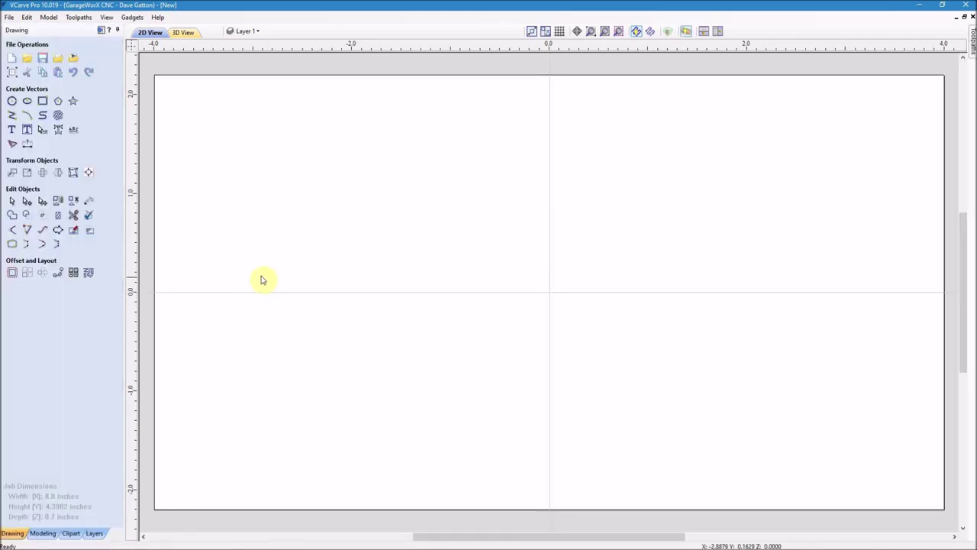
pyautogui.click(132, 17)
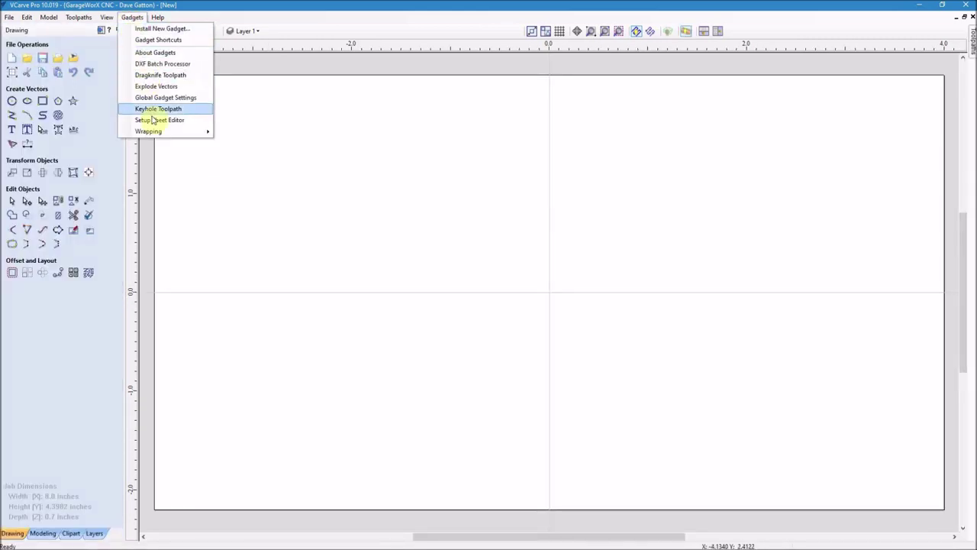
pyautogui.moveTo(157, 136)
pyautogui.click(252, 155)
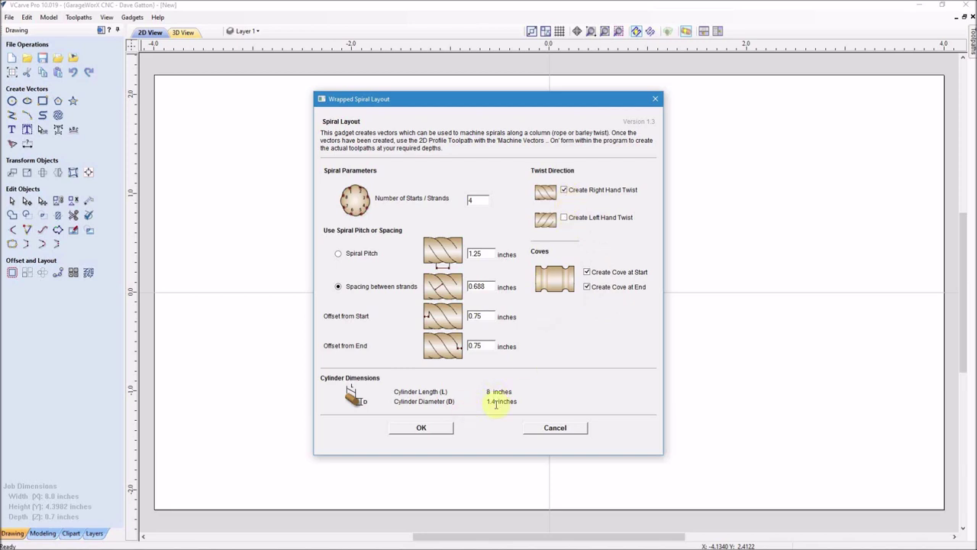
pyautogui.click(421, 427)
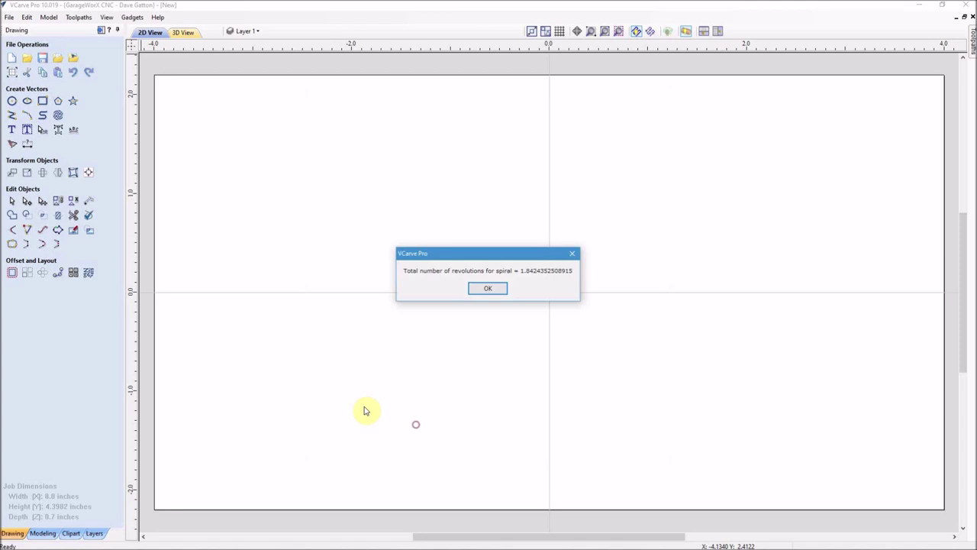
pyautogui.click(489, 288)
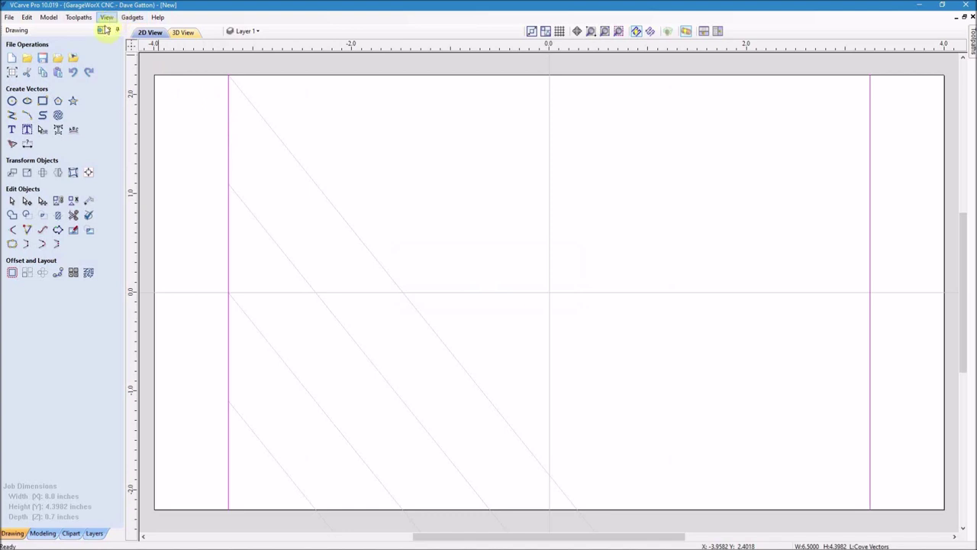
# - Create a 2D profile toolpath named Cove with the Form Tool (3/4") and calculate it
pyautogui.click(102, 30)
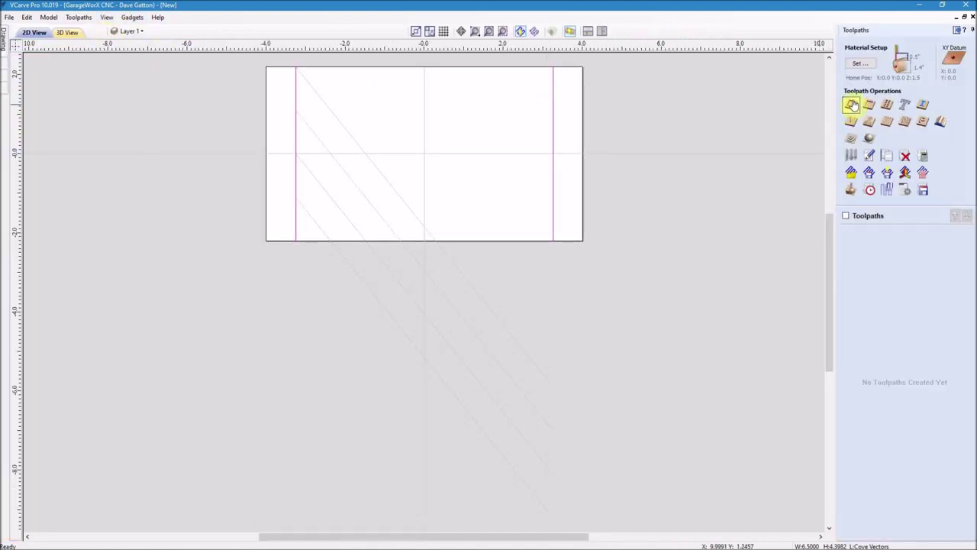
pyautogui.click(850, 103)
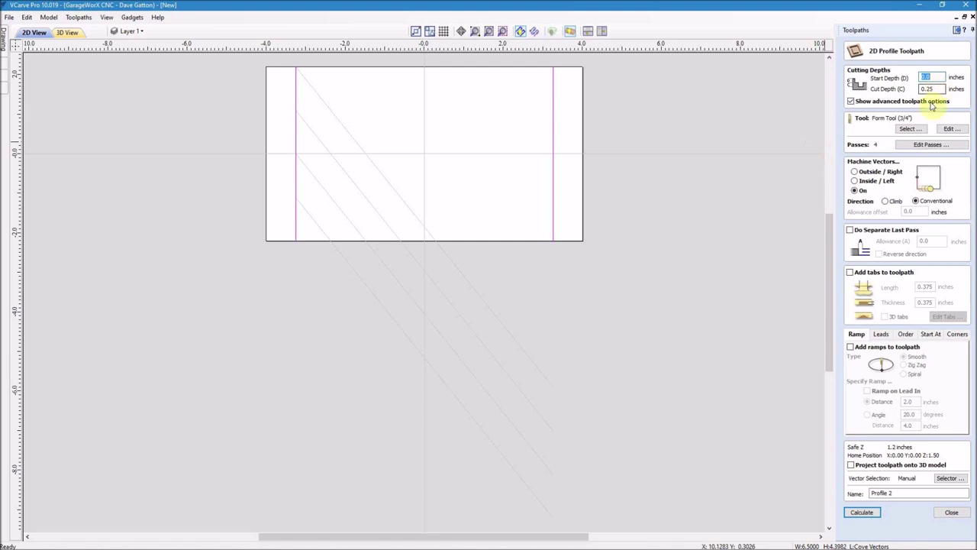
pyautogui.click(910, 128)
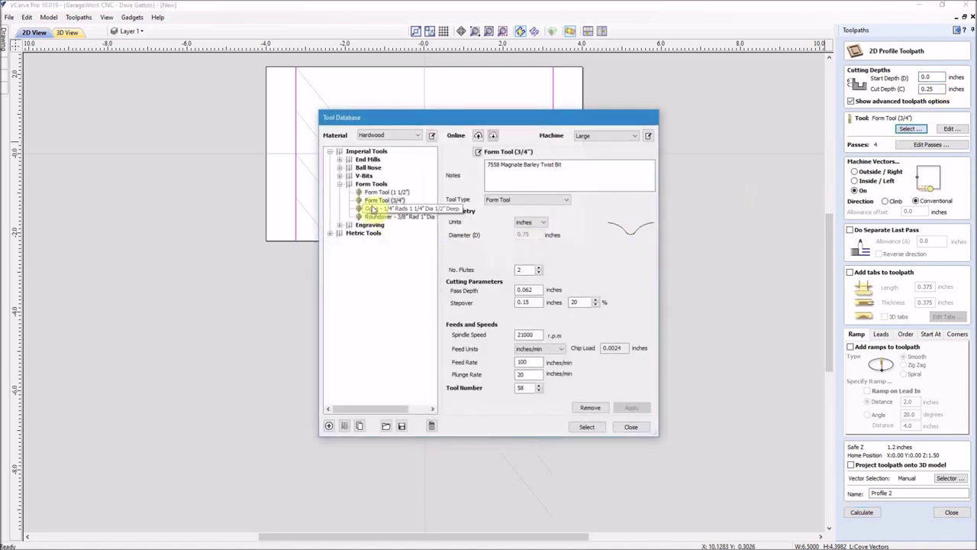
pyautogui.click(386, 200)
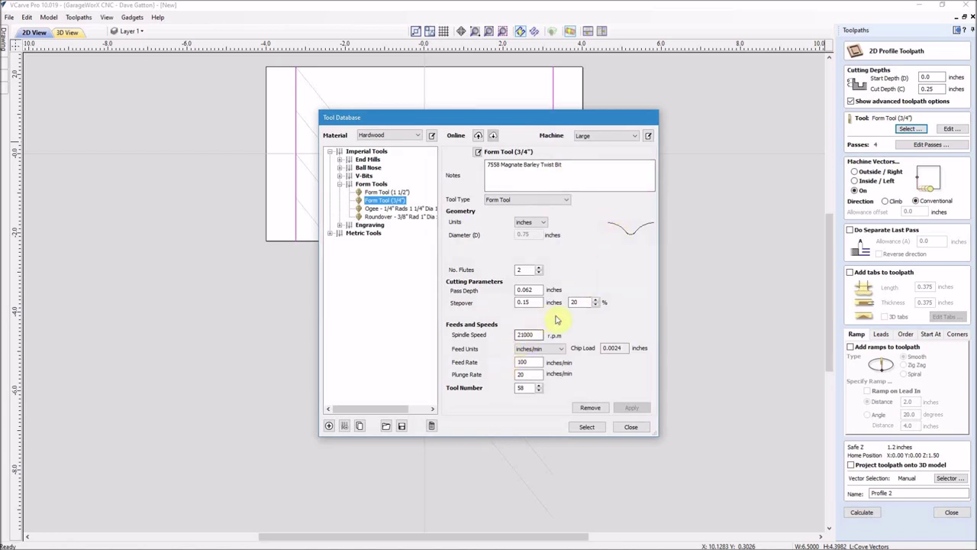
pyautogui.click(588, 428)
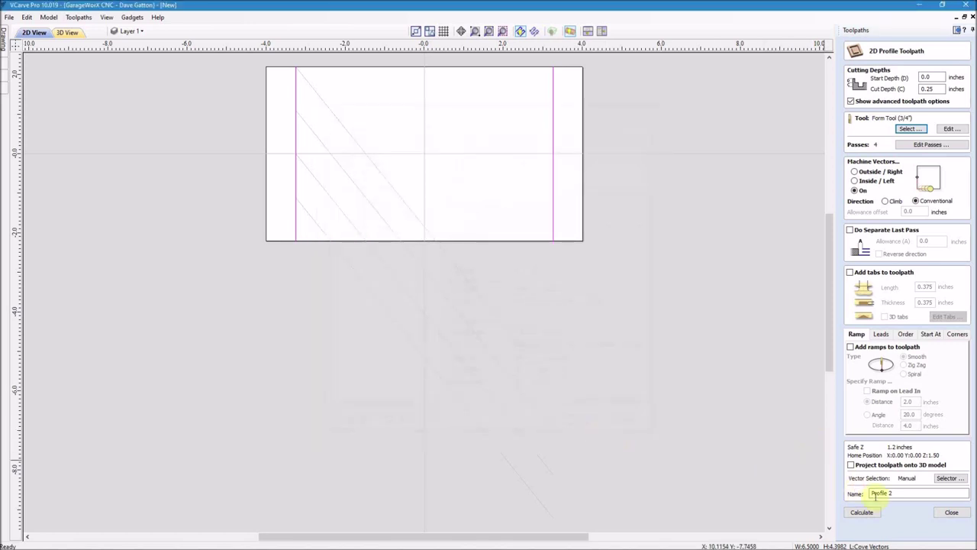
pyautogui.doubleClick(908, 493)
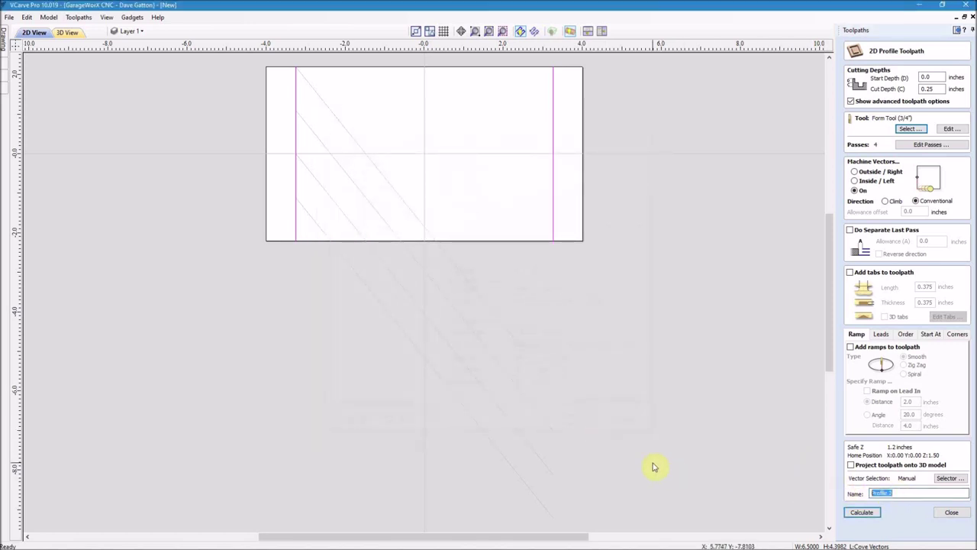
pyautogui.write('Cove')
pyautogui.click(862, 512)
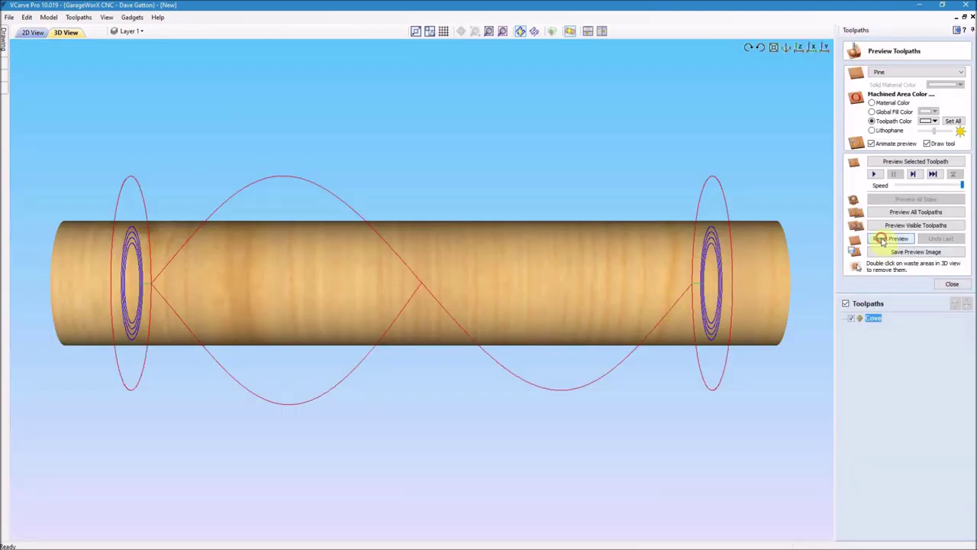
# - Simulate the Cove toolpath with toolpath lines hidden, then return to the 2D view
pyautogui.click(891, 225)
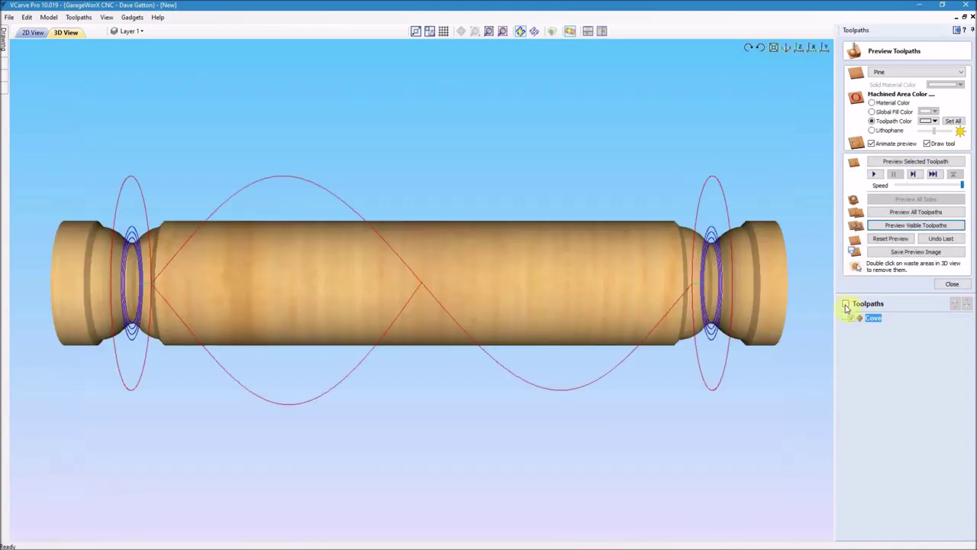
pyautogui.click(845, 304)
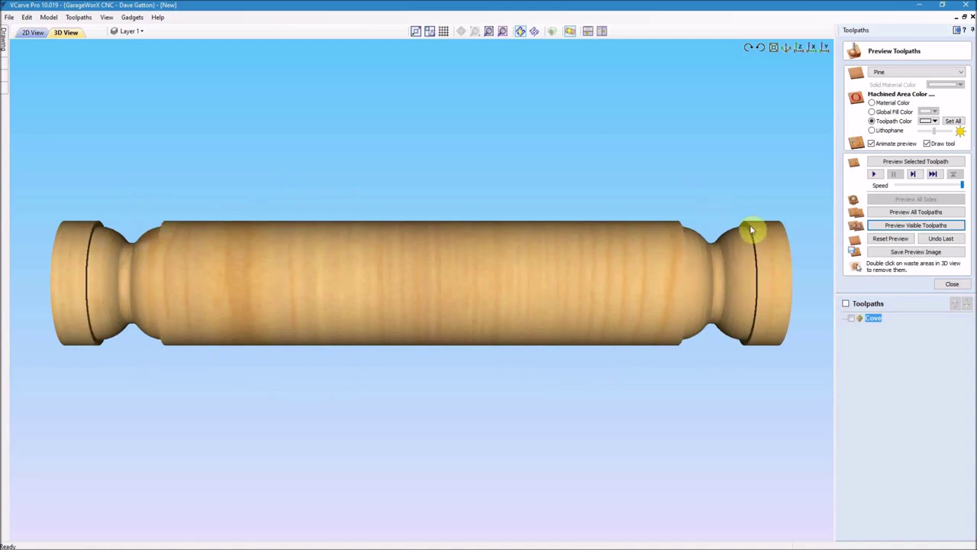
pyautogui.click(30, 33)
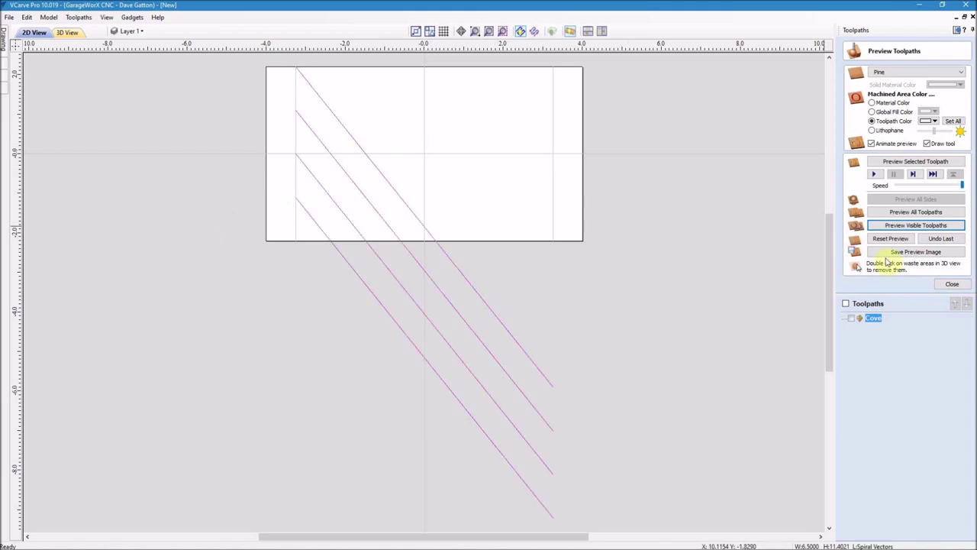
# - Add a Twists profile toolpath with advanced options shown and calculate it on the spiral vectors
pyautogui.click(953, 285)
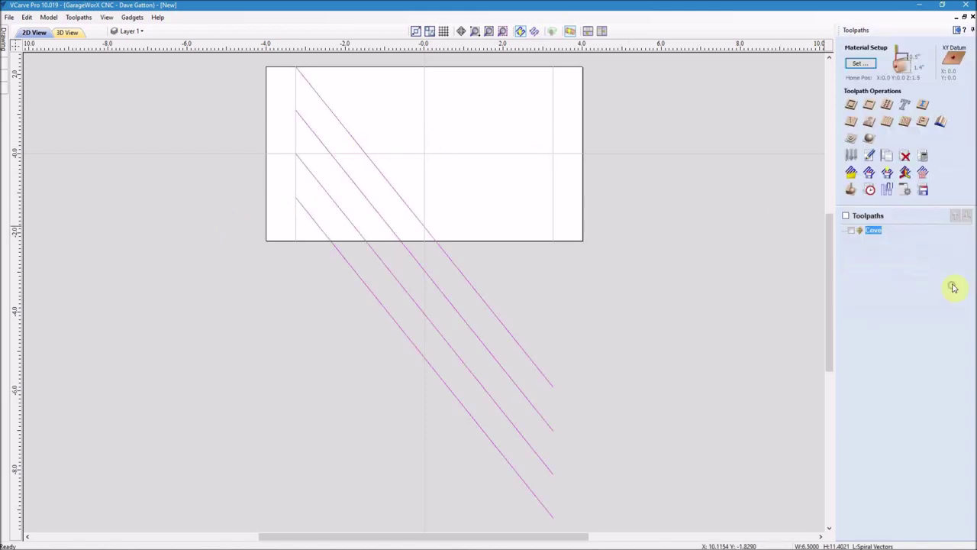
pyautogui.click(851, 104)
pyautogui.click(851, 101)
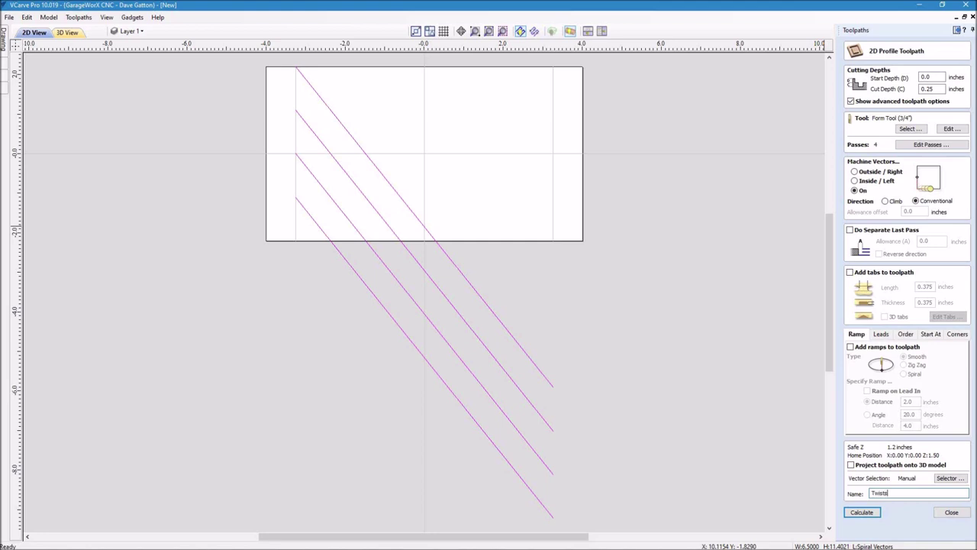
pyautogui.click(863, 512)
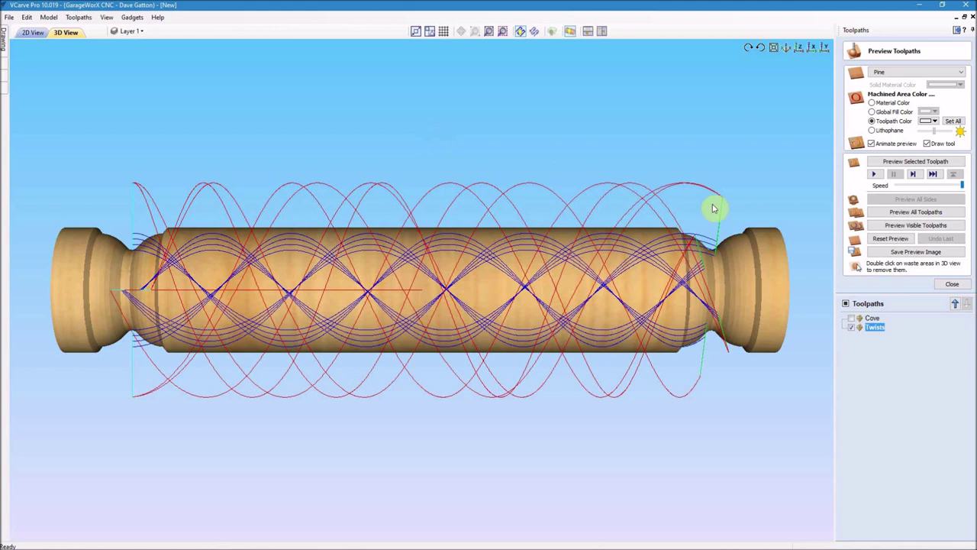
# - Reset the preview and simulate Cove and Twists together to show the barley twist between coves
pyautogui.click(890, 238)
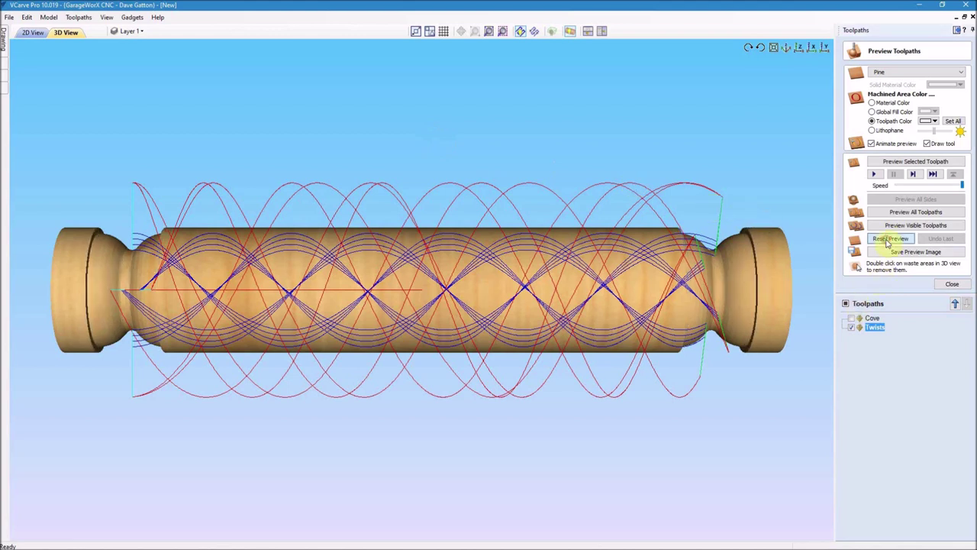
pyautogui.click(852, 318)
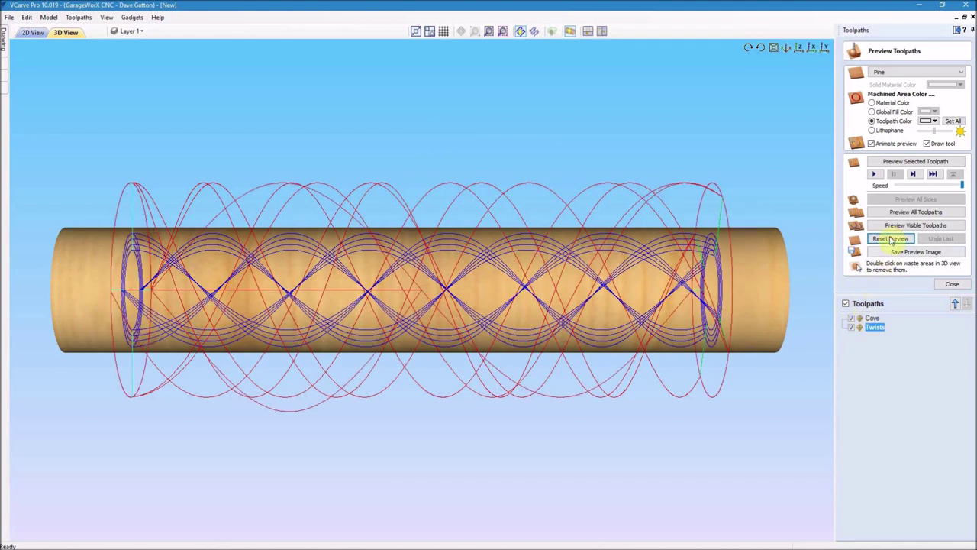
pyautogui.click(916, 226)
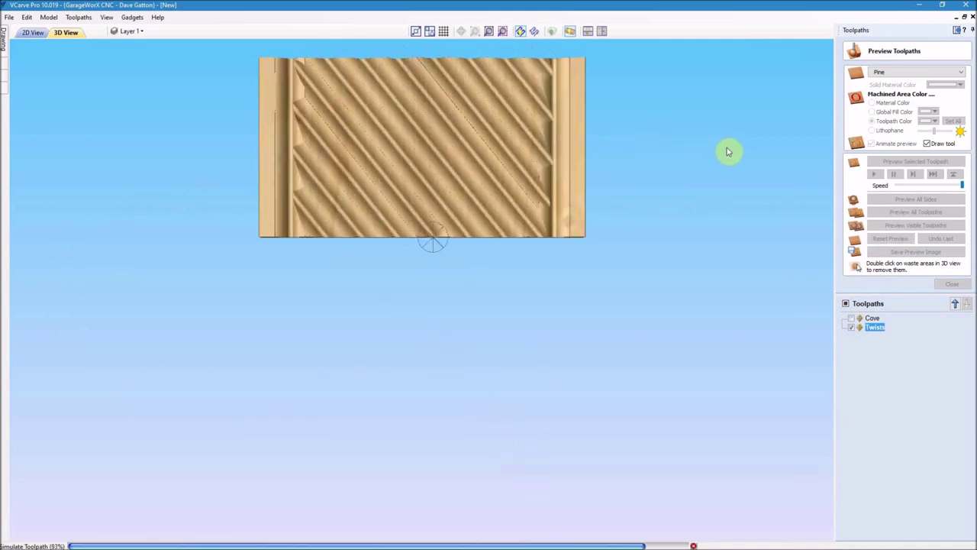
pyautogui.click(846, 304)
pyautogui.click(846, 304)
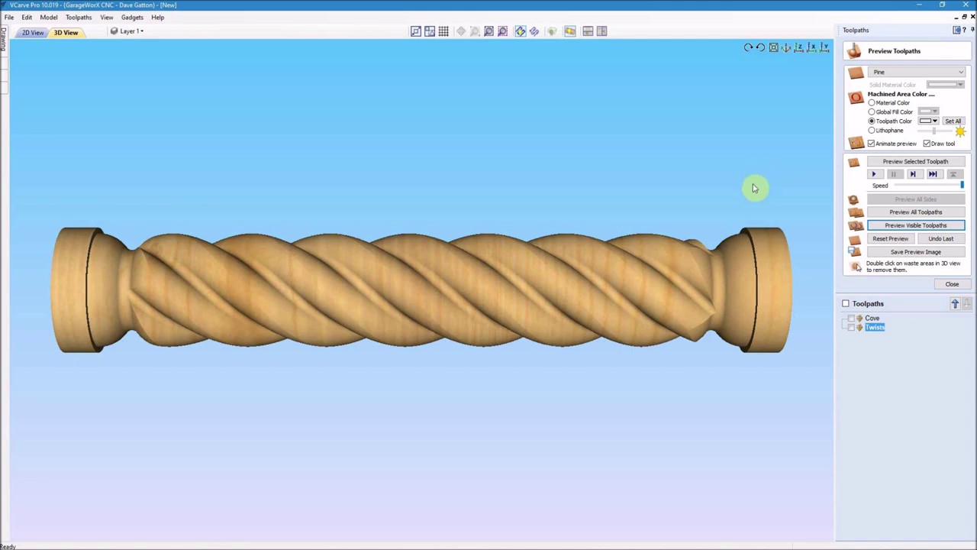
pyautogui.click(845, 303)
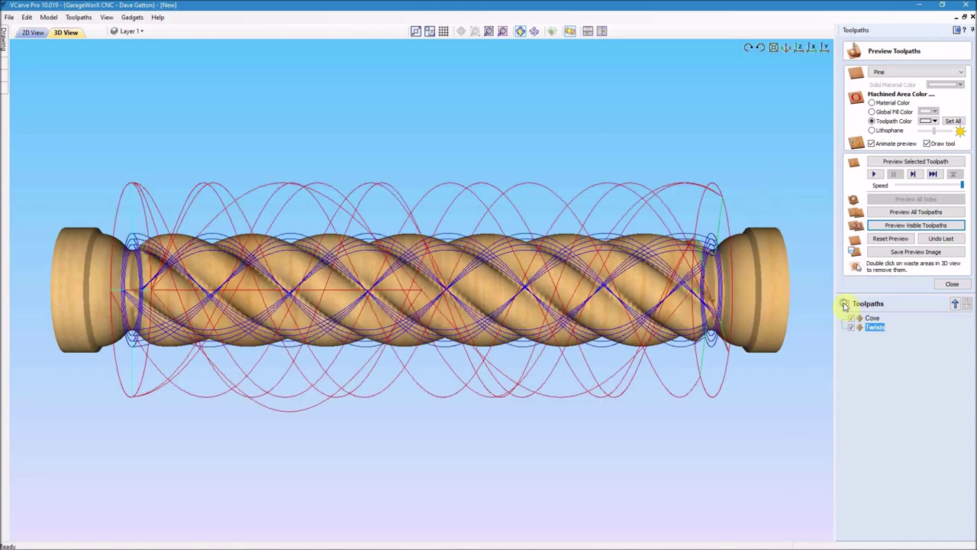
pyautogui.click(951, 283)
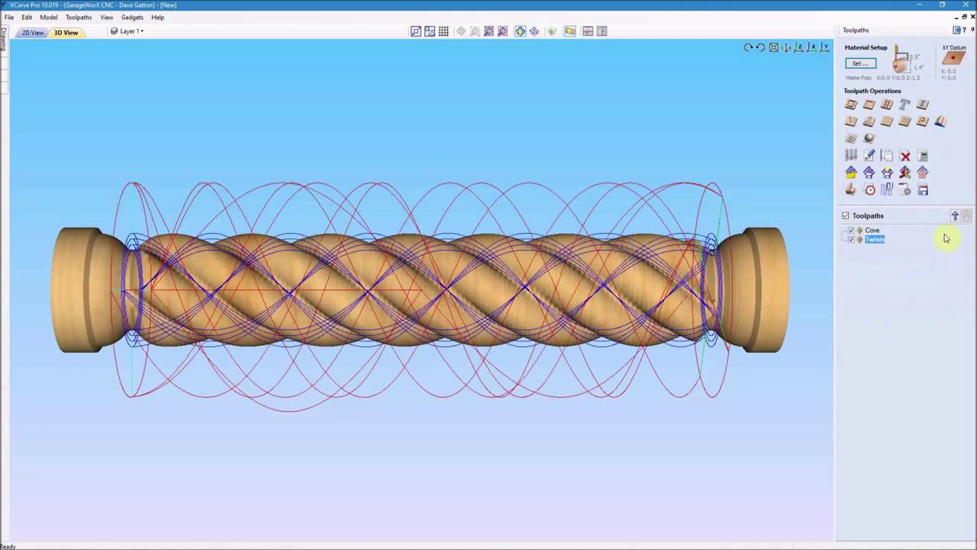
# - Save the Twists toolpath as '8 inch Barley Twist' using the Mach2/3-WrapY2A ATC(inch) post processor
pyautogui.click(923, 189)
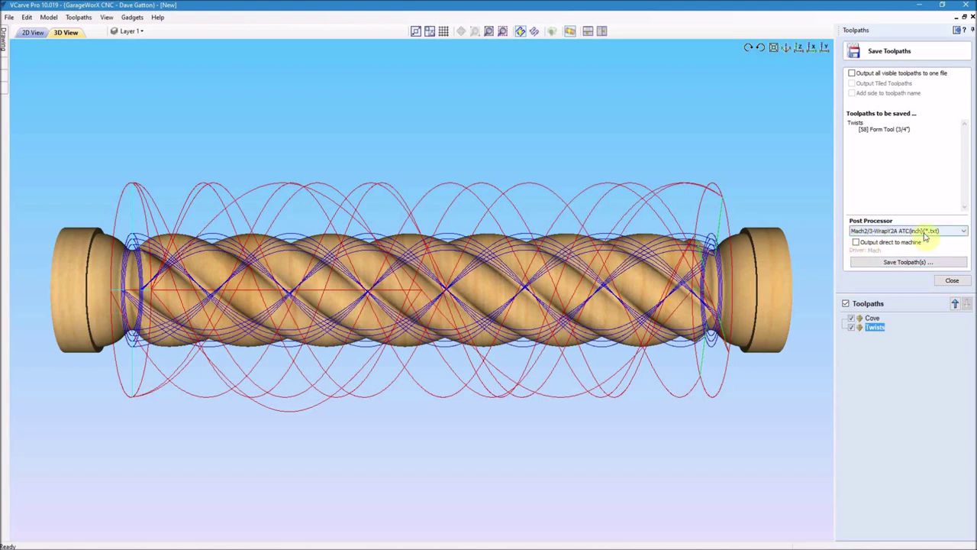
pyautogui.click(905, 262)
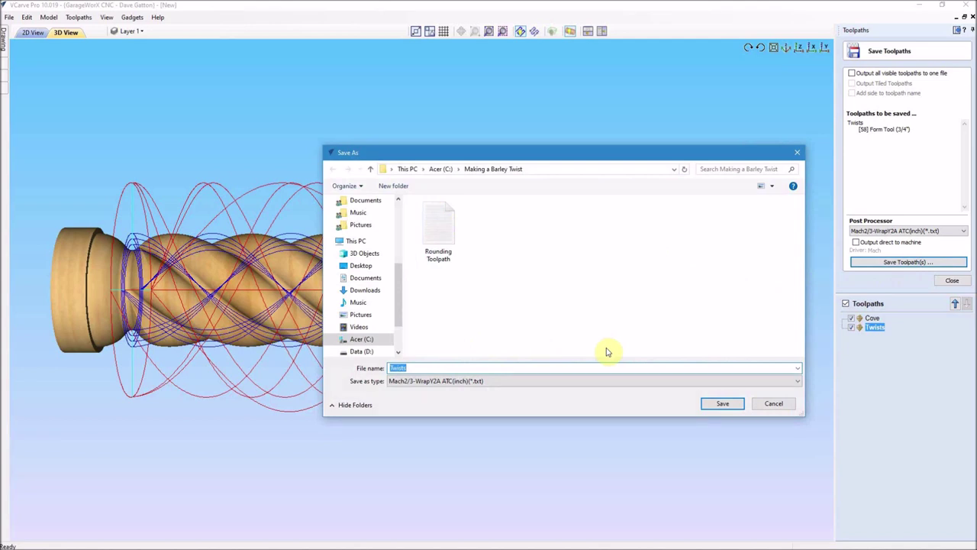
pyautogui.write('Barley')
pyautogui.click(722, 405)
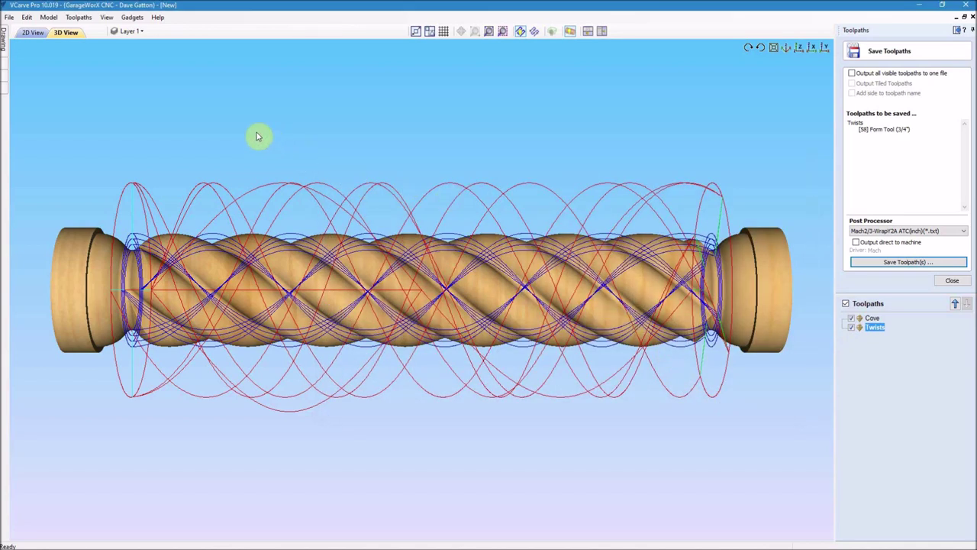